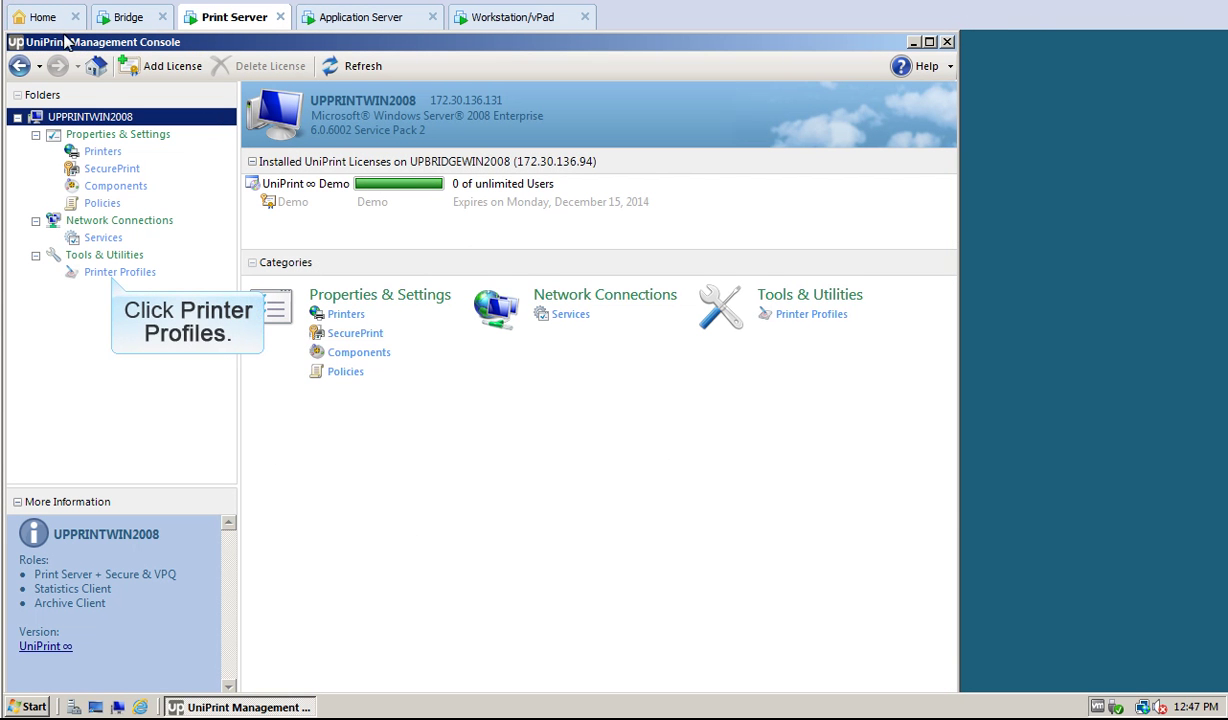
# Step: Start a new printer profile for the HP LaserJet M4345 MFP under HP Universal Printing PCL 6
pyautogui.click(112, 274)
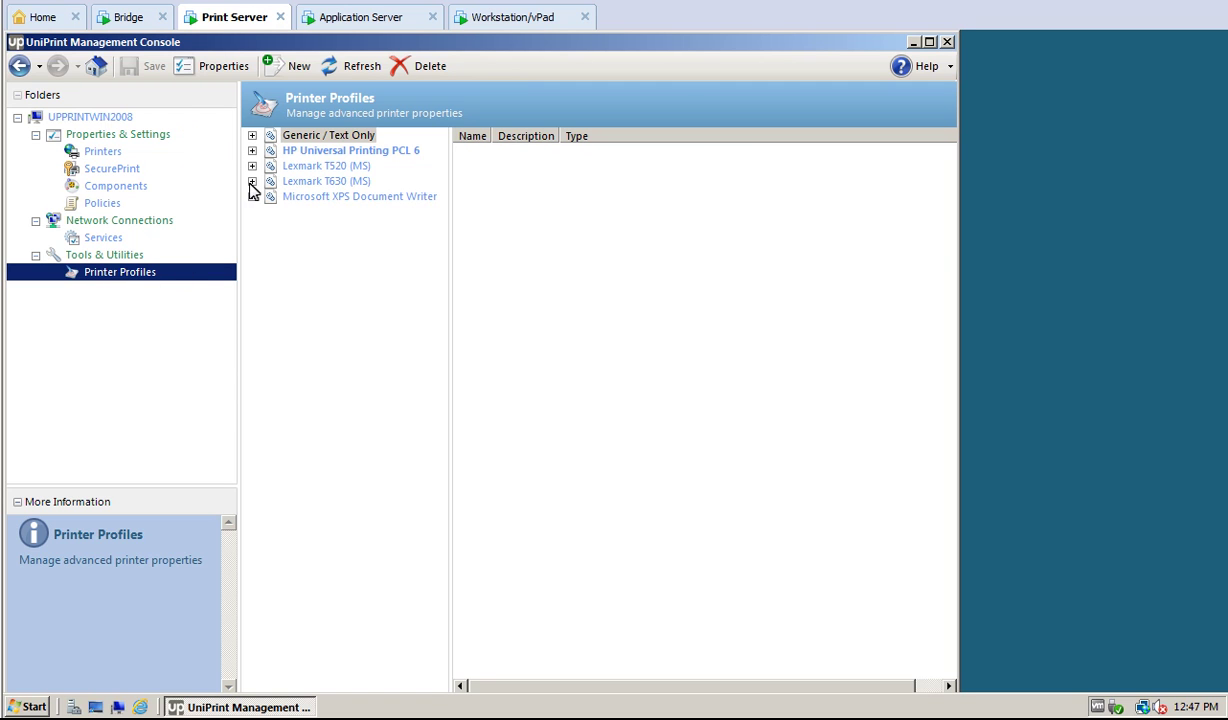
pyautogui.click(252, 151)
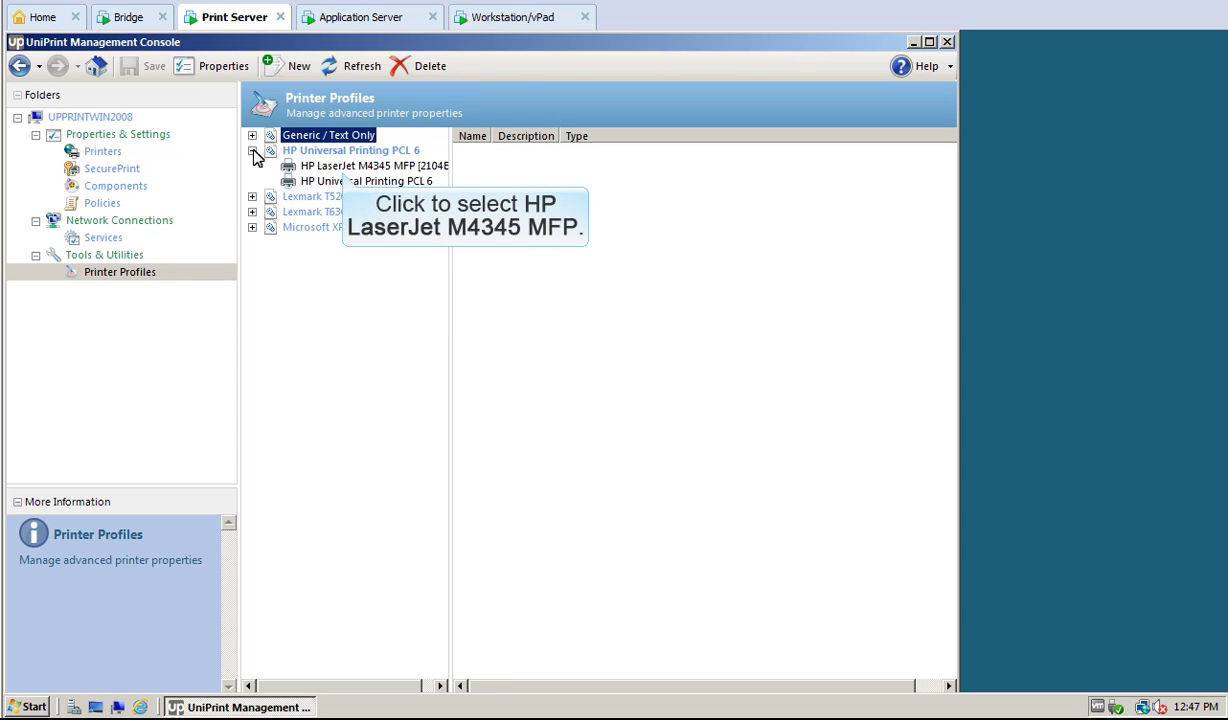
pyautogui.click(338, 168)
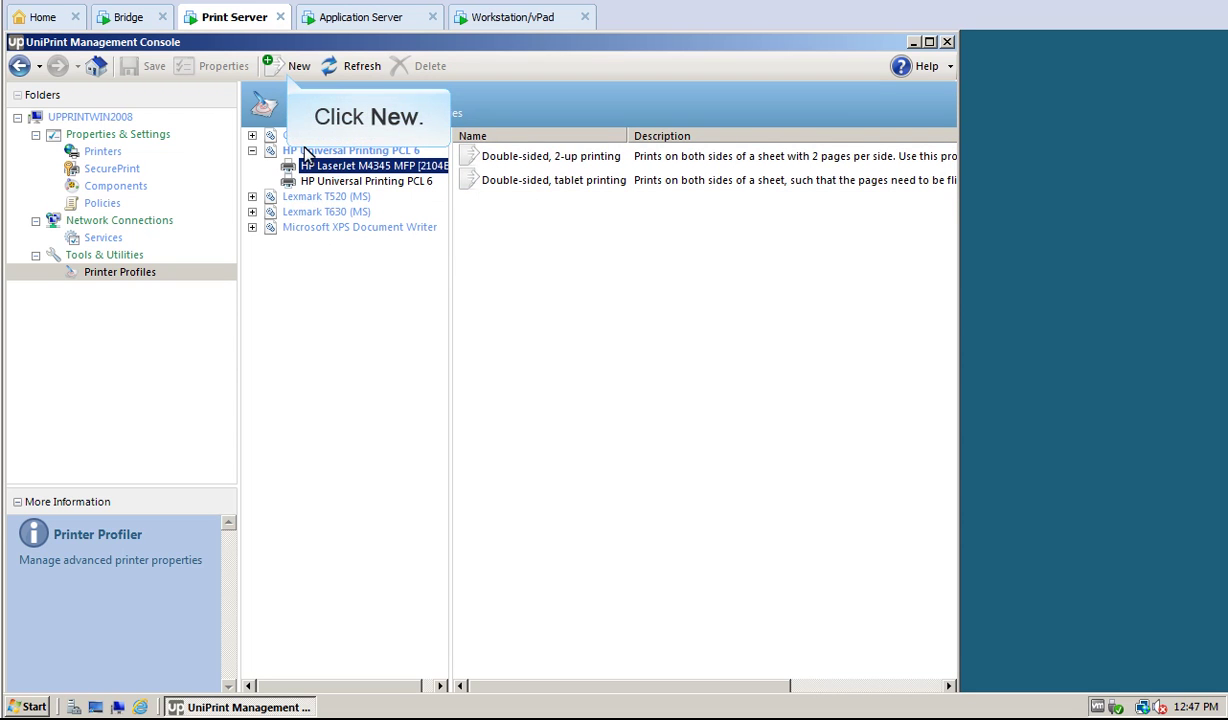
pyautogui.click(290, 66)
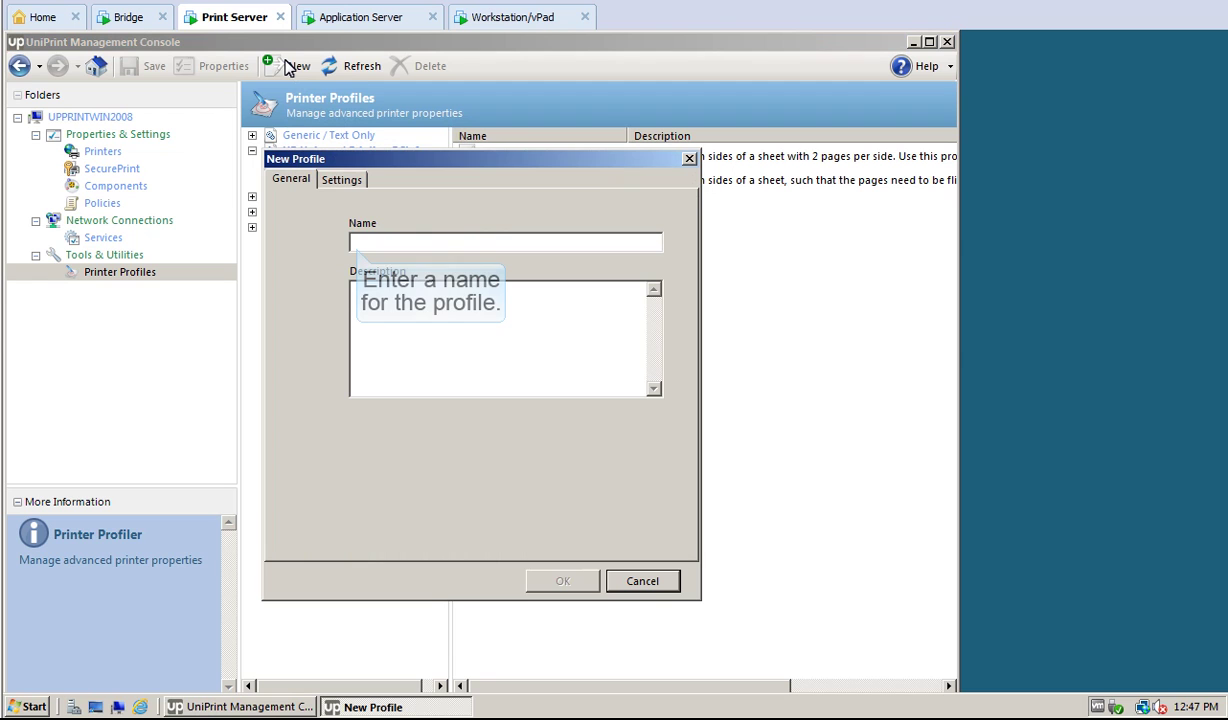
# Step: Name the profile "Double-sided + Stapled" and describe it as "Prints on both sides of sheet and inserts a staple in the upper left corner. (Max. 15 sheets)"
pyautogui.click(356, 243)
pyautogui.write('Double-sided + Stapled')
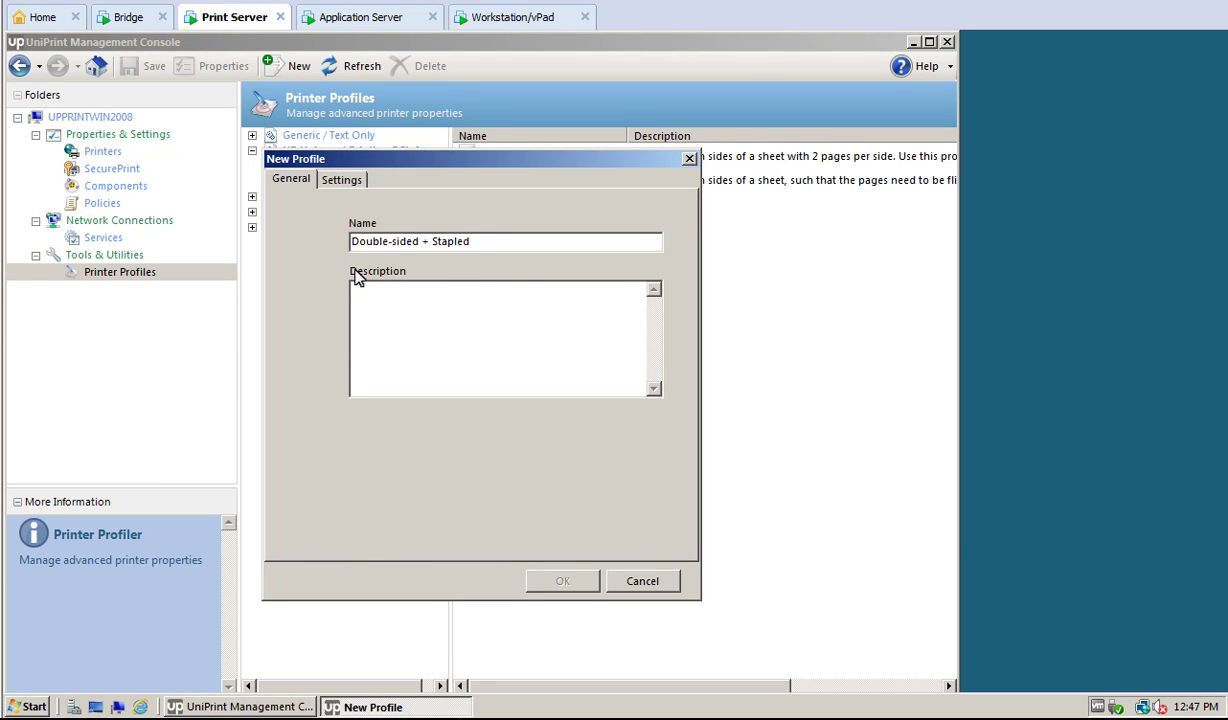
pyautogui.click(357, 289)
pyautogui.write('Prints on both sides of sheet and inserts a staple in the upper left corner. (Max. 15 sheets)')
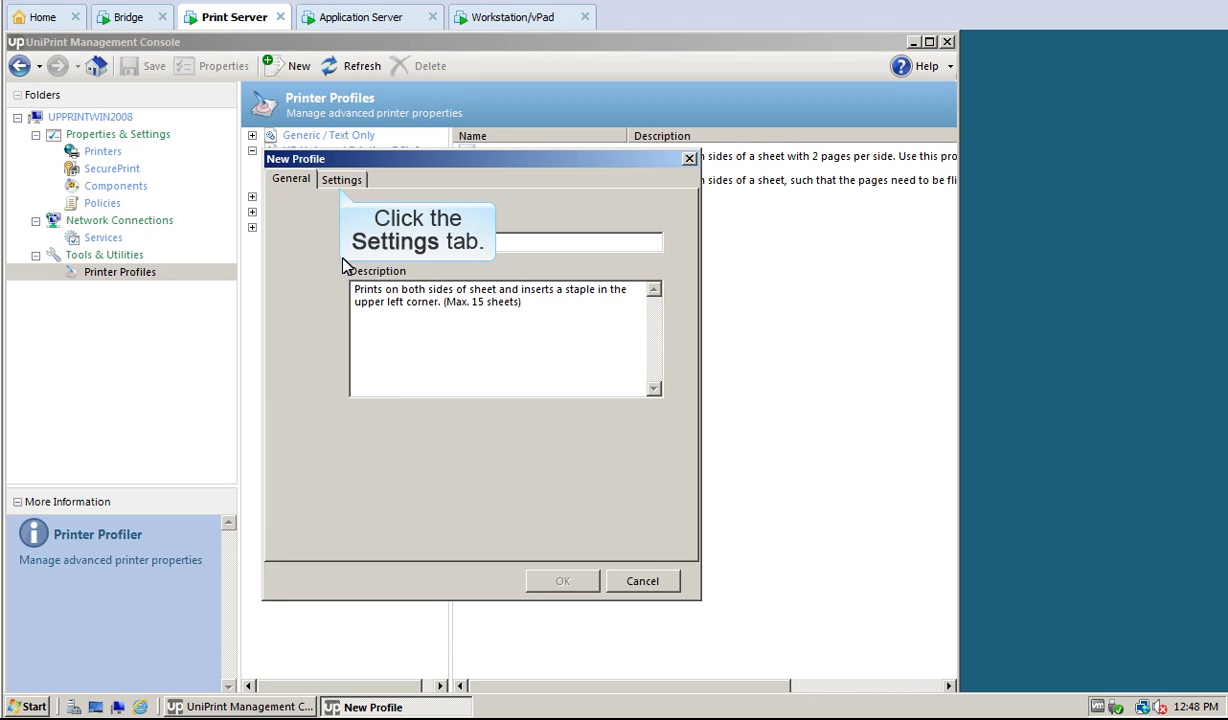
# Step: Enable all overrides in the new profile's settings except Double-Sided Printing
pyautogui.click(341, 181)
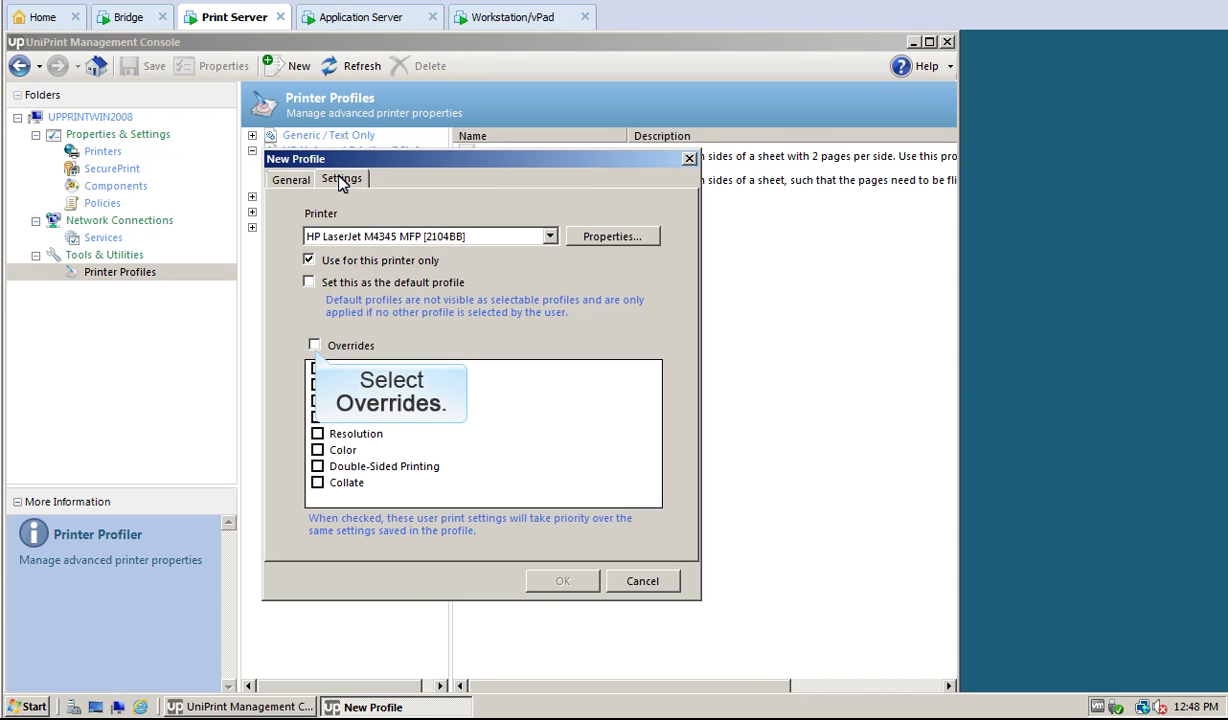
pyautogui.click(315, 346)
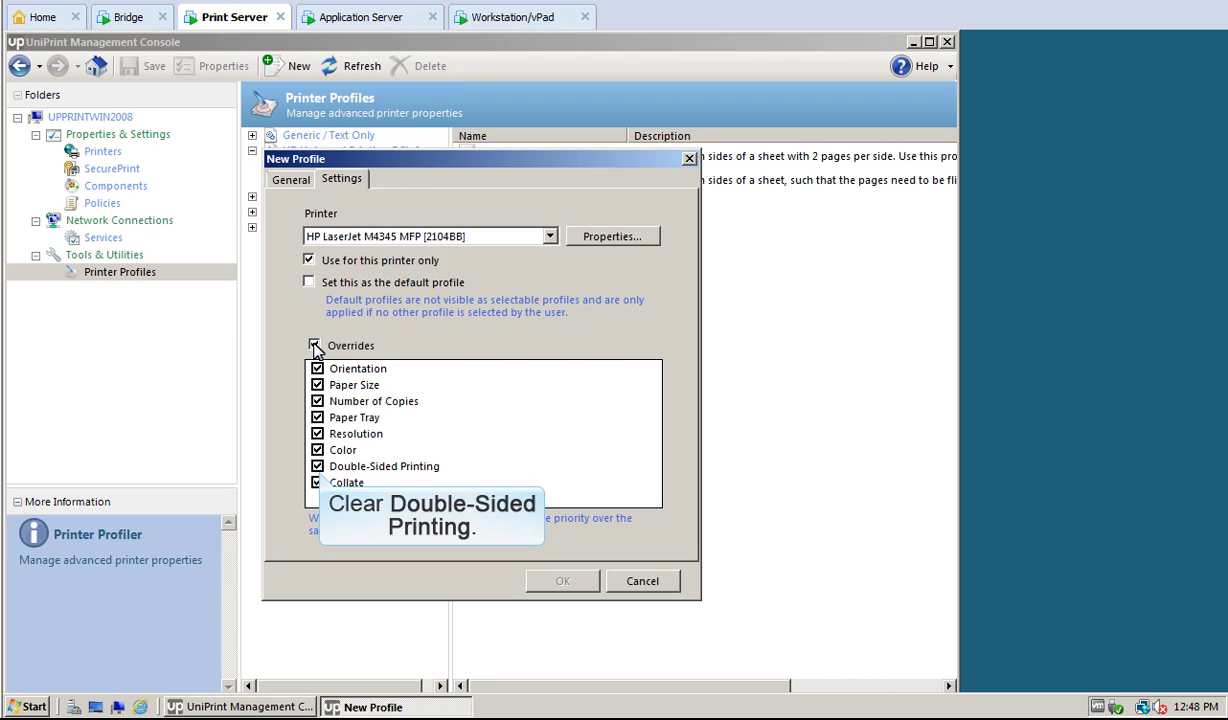
pyautogui.click(317, 466)
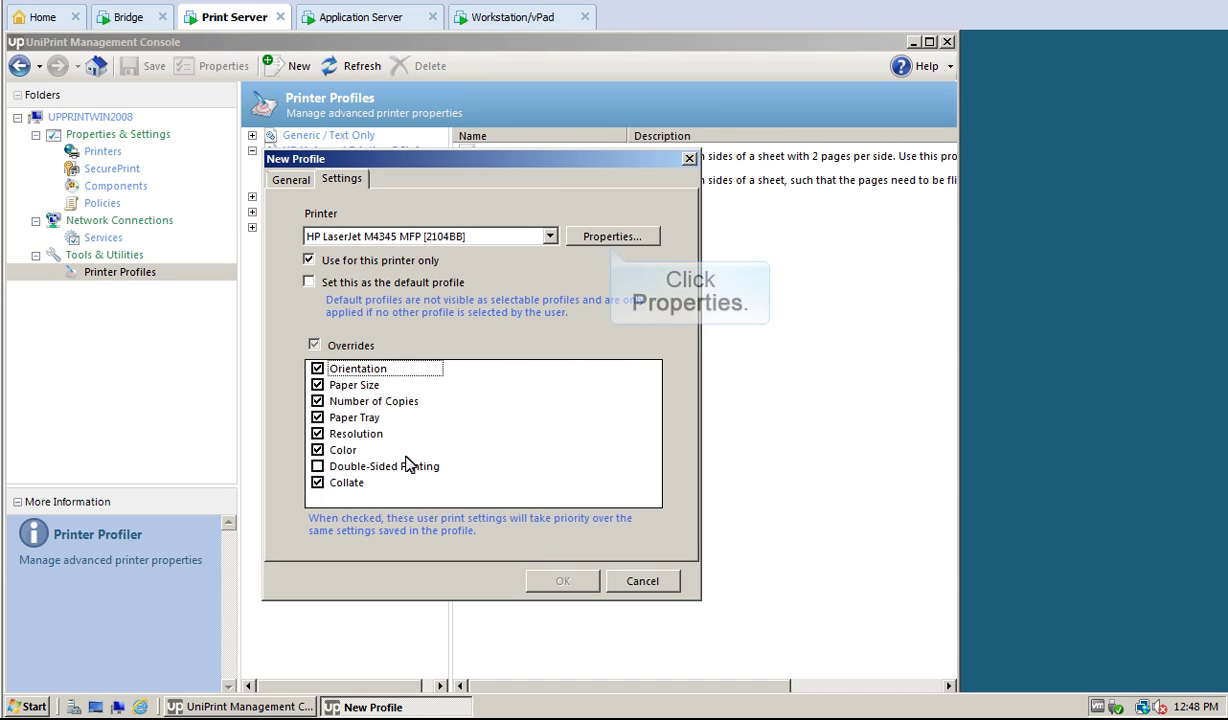
# Step: Set the profile's printer properties to print on both sides with One Staple Angled (Max 15 Sheets), and save the profile
pyautogui.click(612, 237)
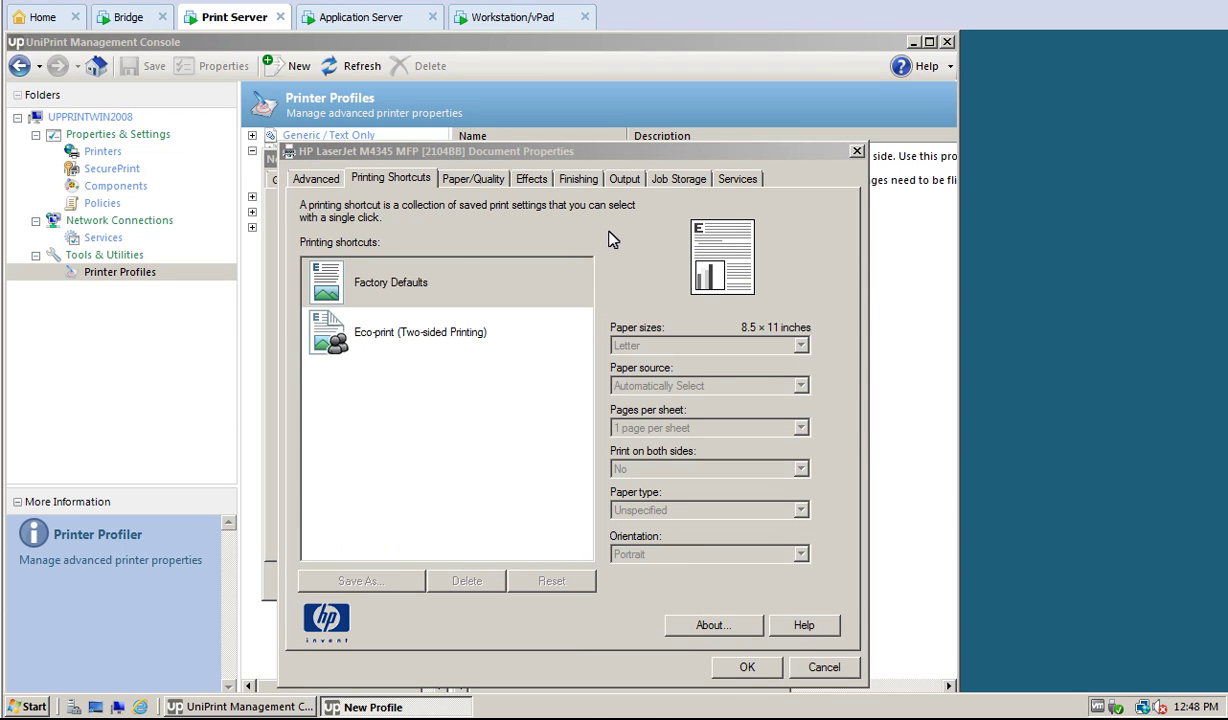
pyautogui.click(578, 181)
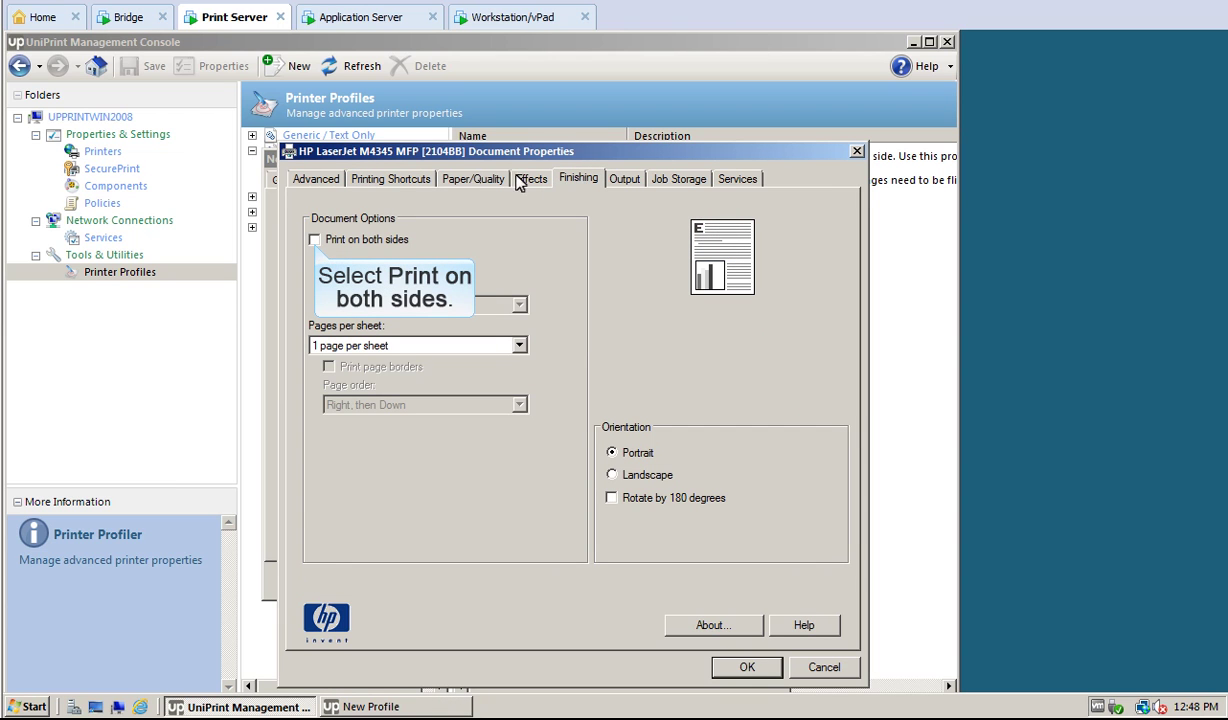
pyautogui.click(314, 241)
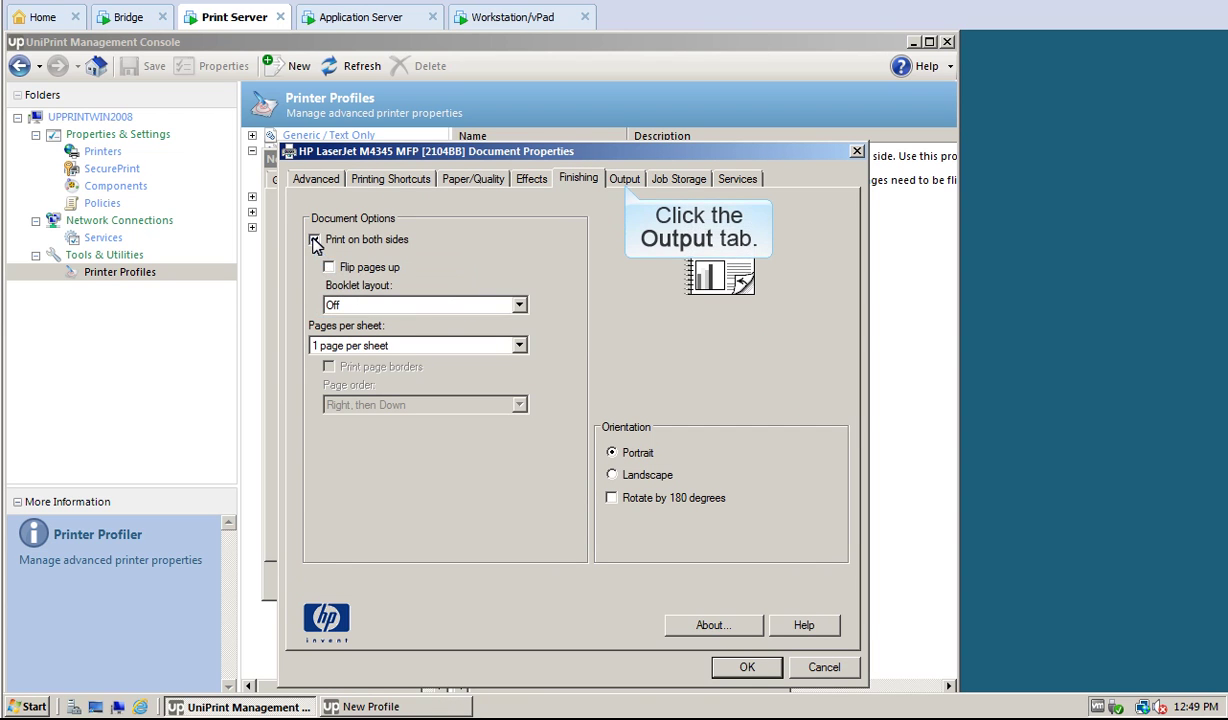
pyautogui.click(627, 181)
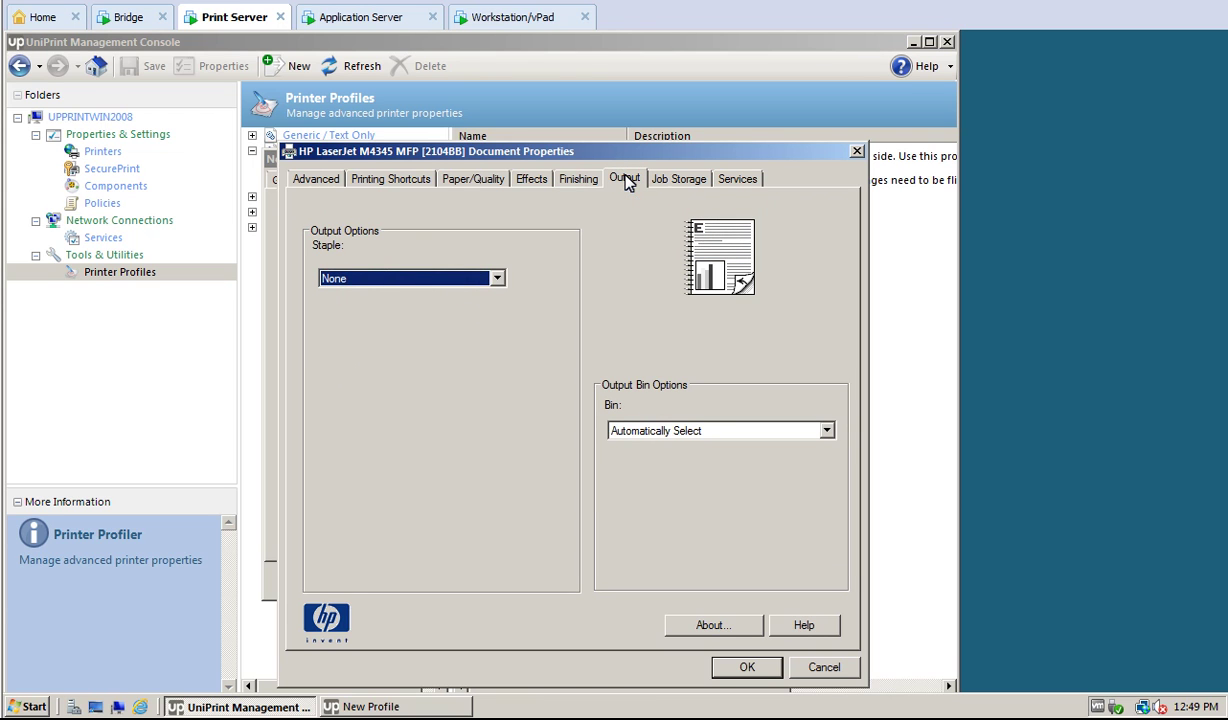
pyautogui.click(497, 279)
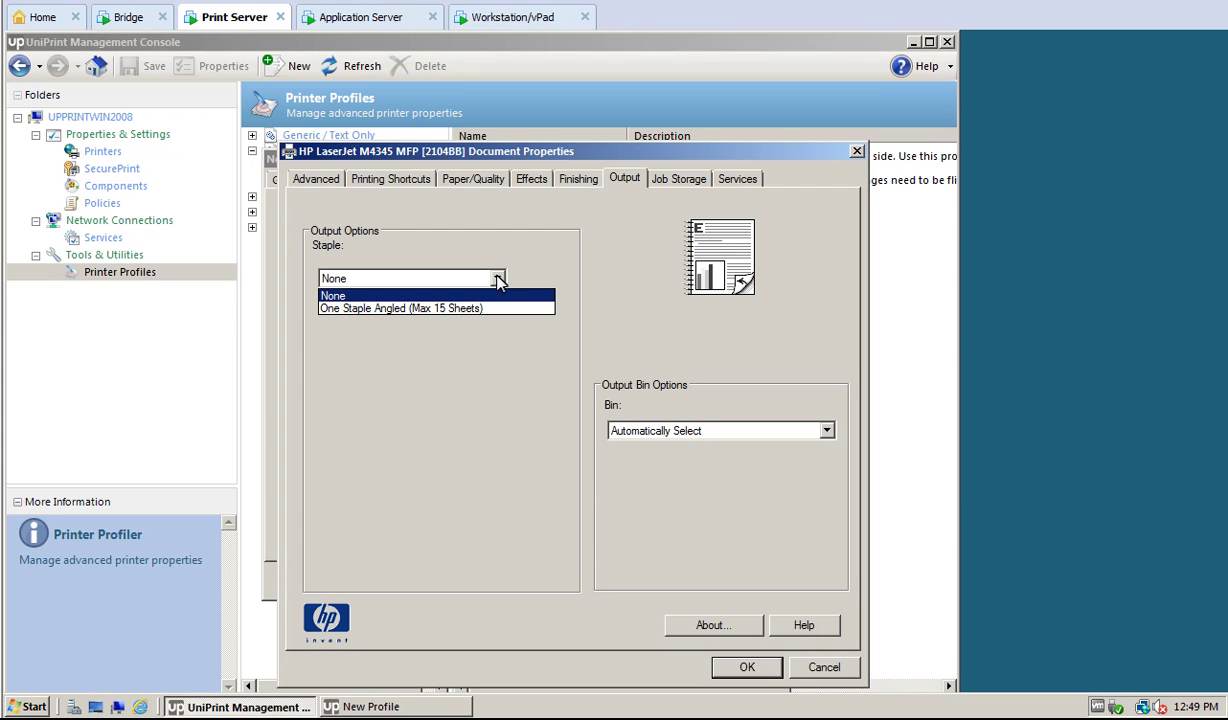
pyautogui.click(360, 308)
pyautogui.click(750, 667)
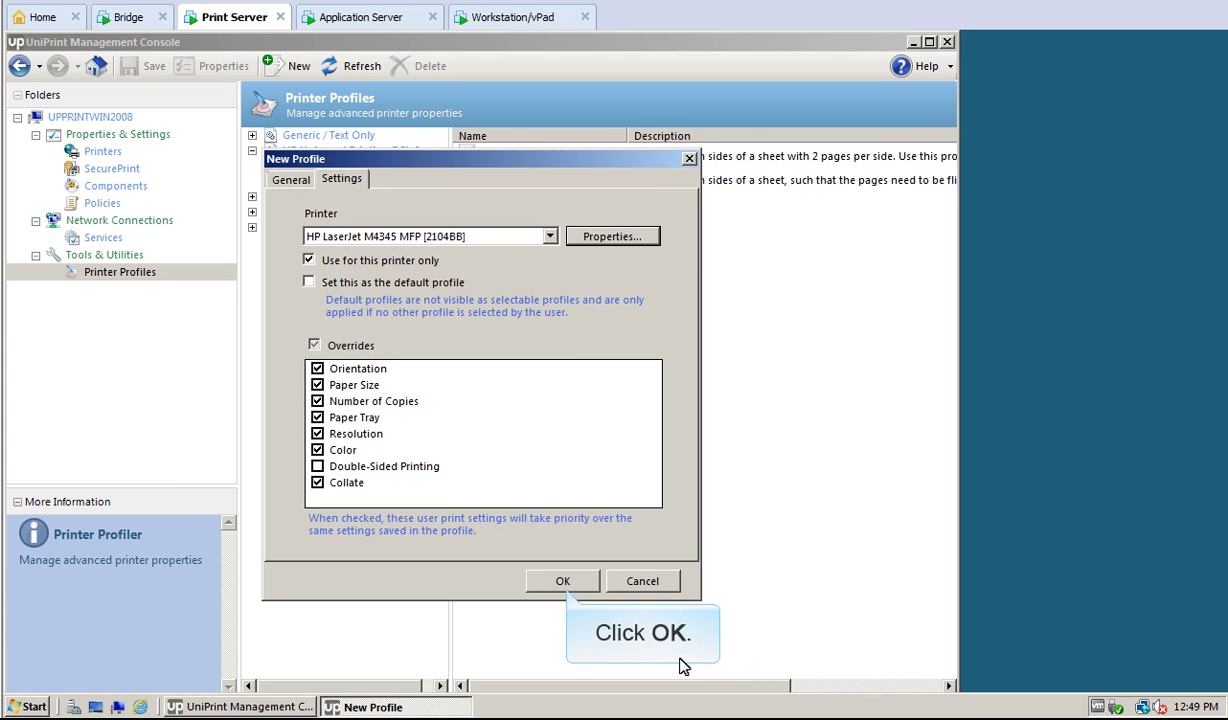
pyautogui.click(562, 581)
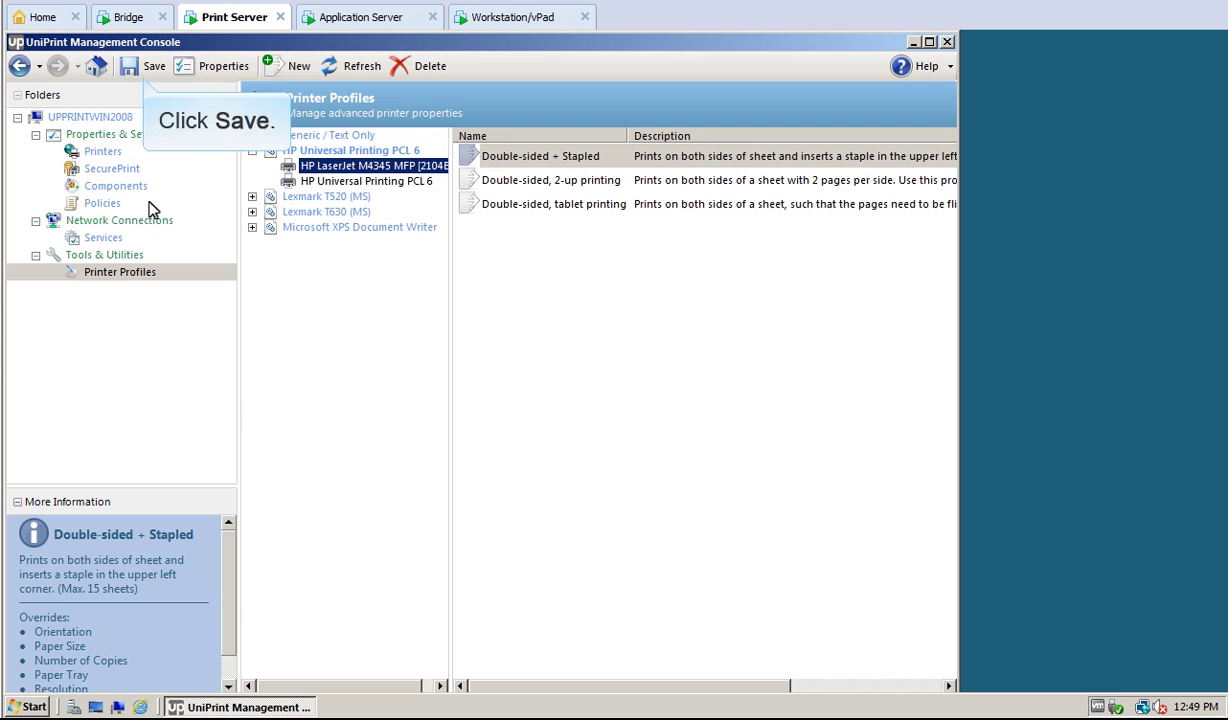
pyautogui.click(143, 67)
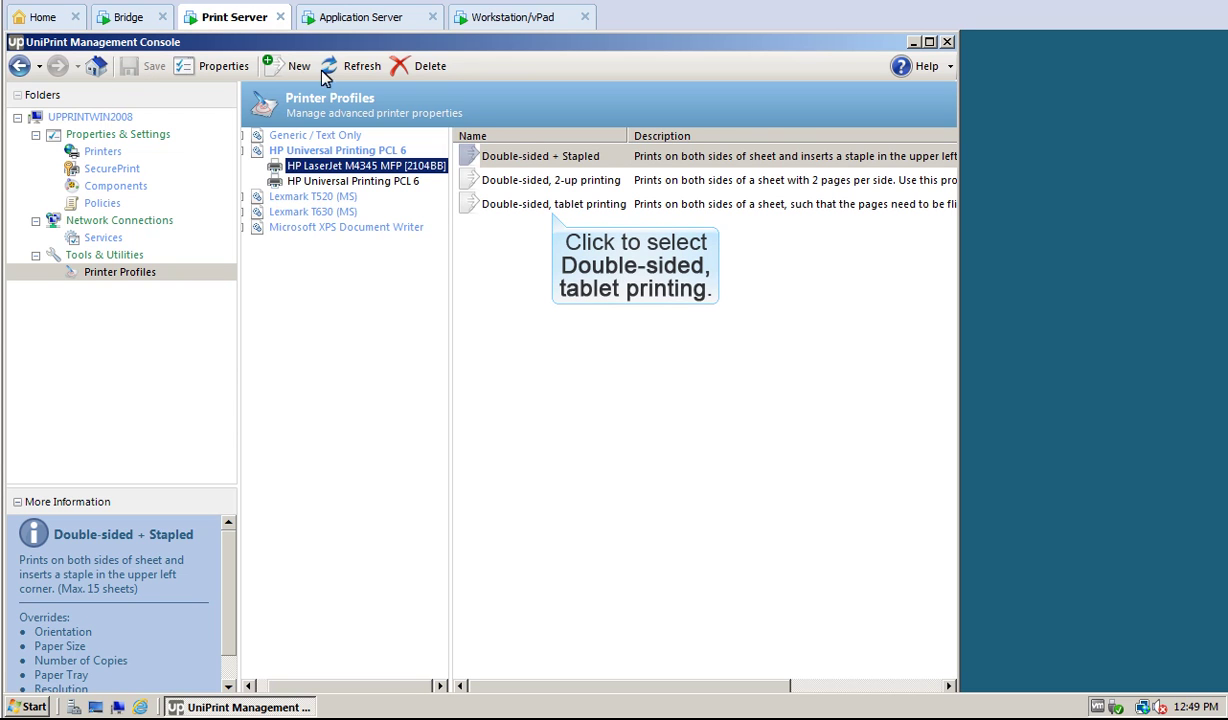
# Step: Delete the "Double-sided, tablet printing" profile and save the change
pyautogui.click(551, 203)
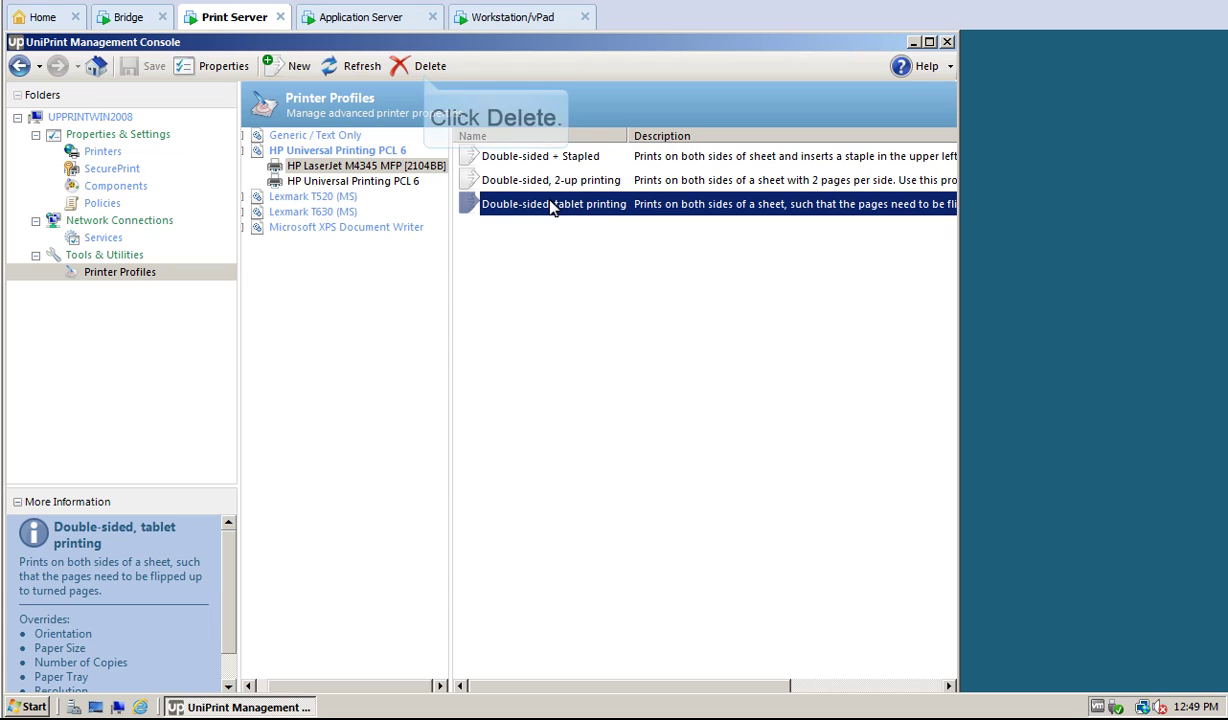
pyautogui.click(425, 66)
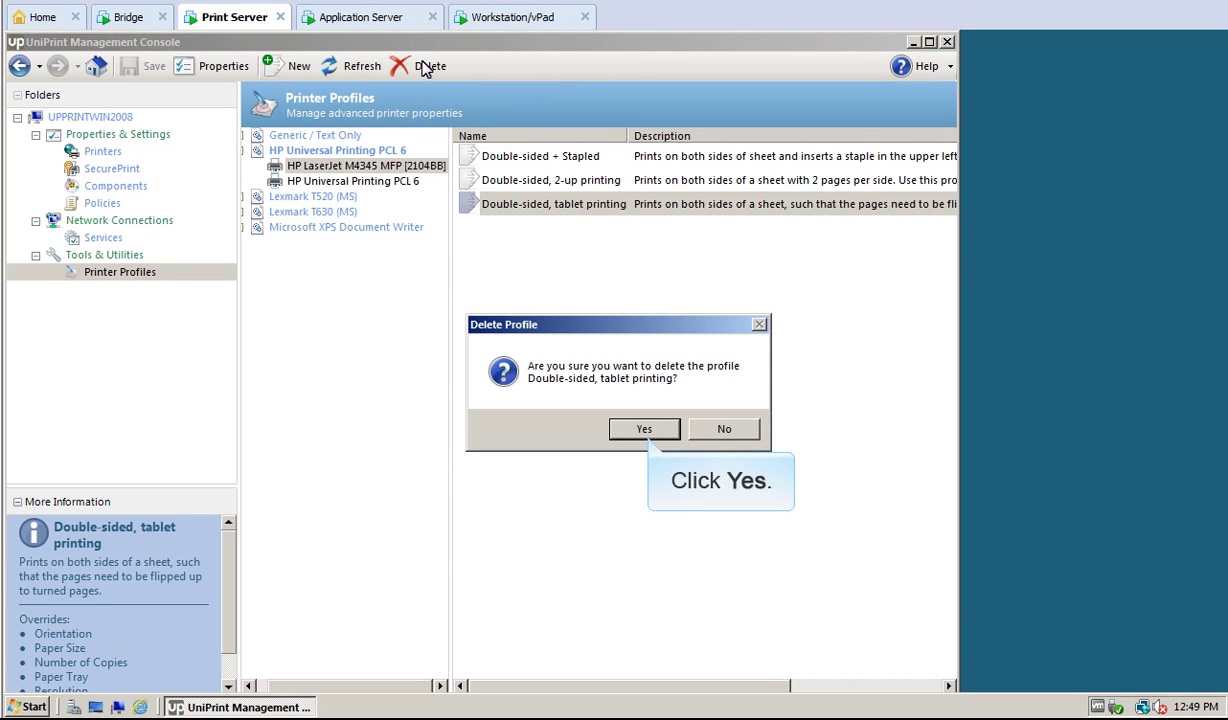
pyautogui.click(640, 428)
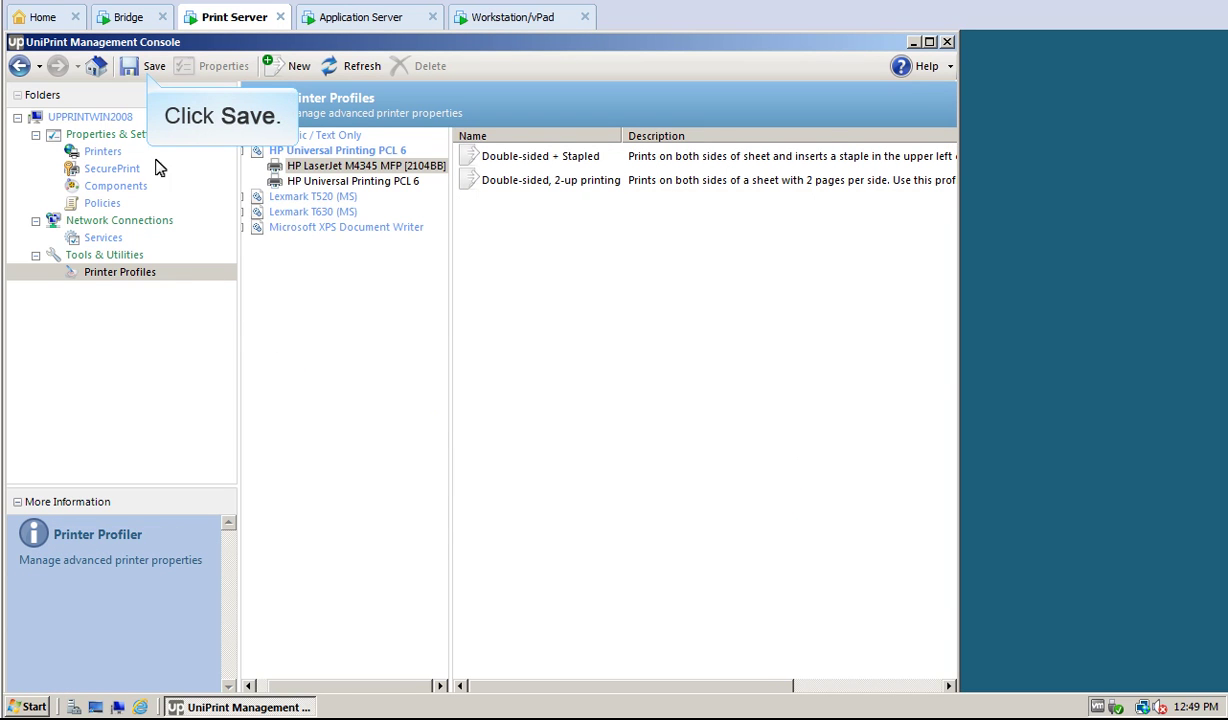
pyautogui.click(150, 66)
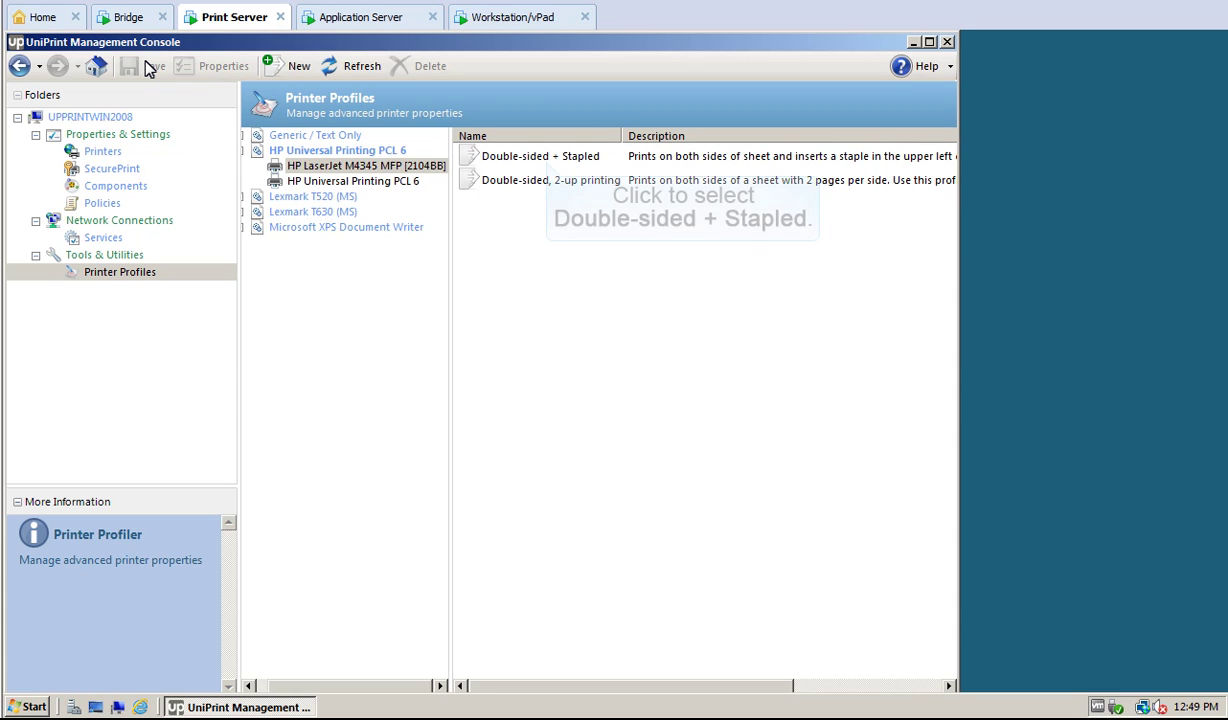
# Step: Rename the "Double-sided + Stapled" profile to "Double-sided & Stapled" and save the change
pyautogui.click(546, 157)
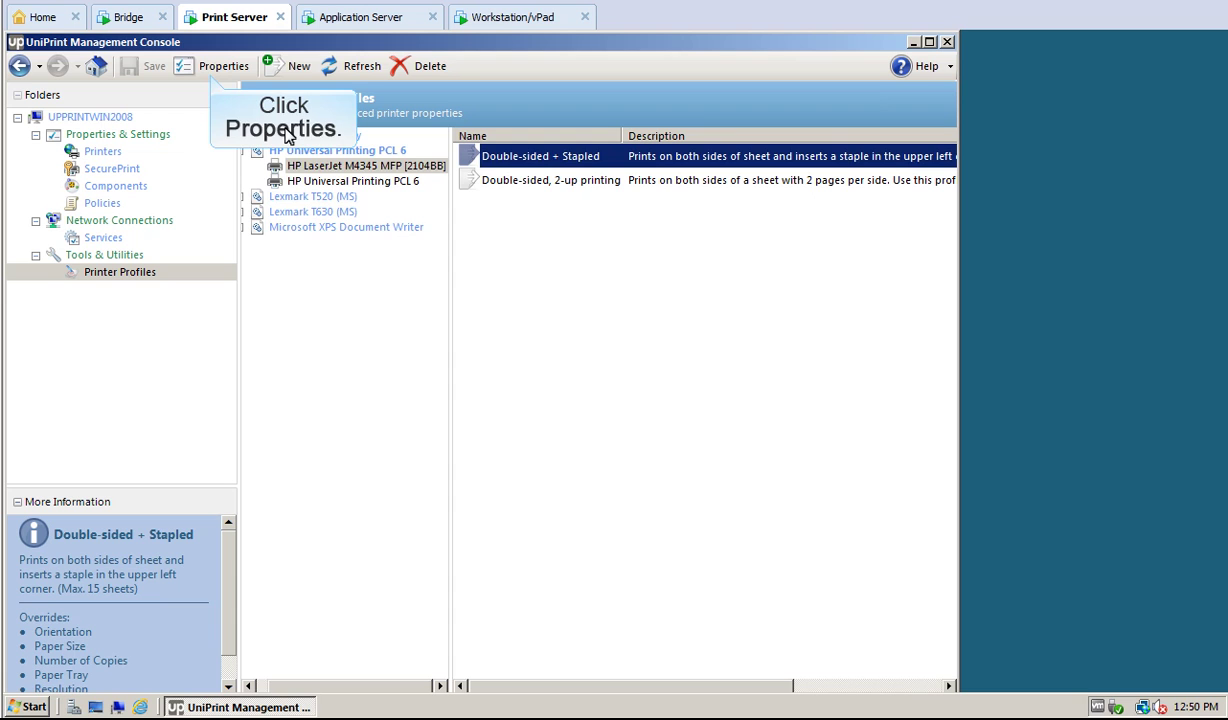
pyautogui.click(210, 66)
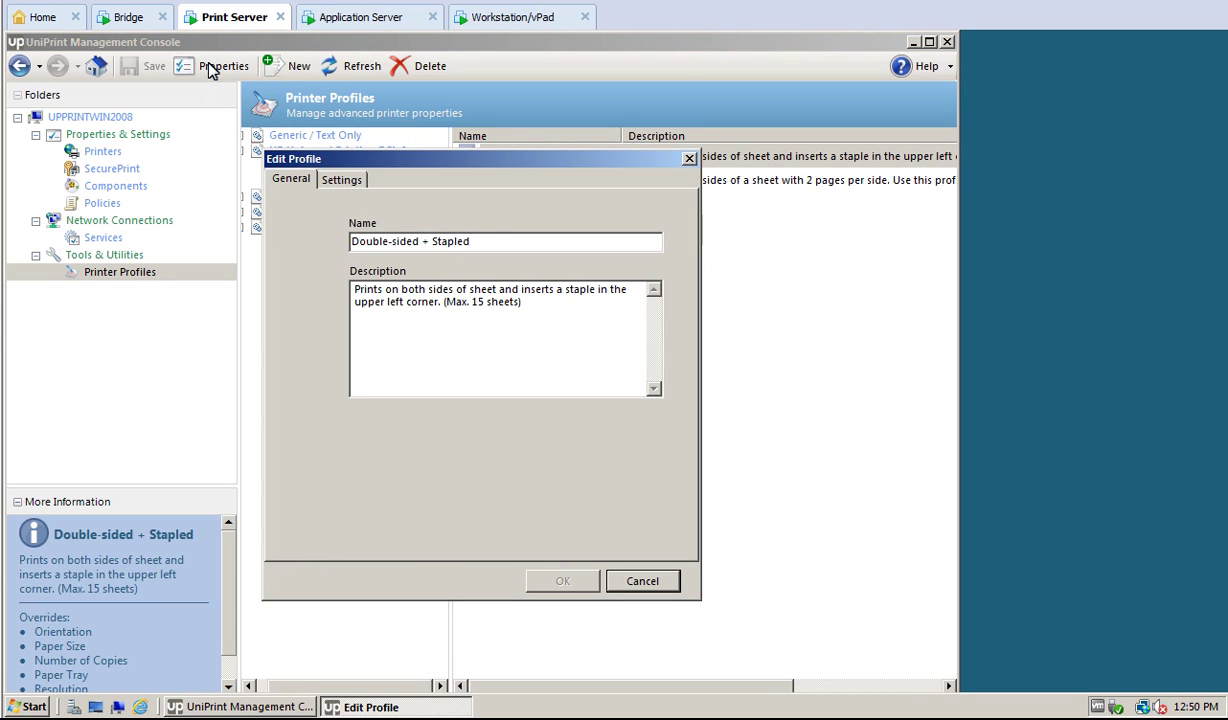
pyautogui.doubleClick(425, 241)
pyautogui.write('&')
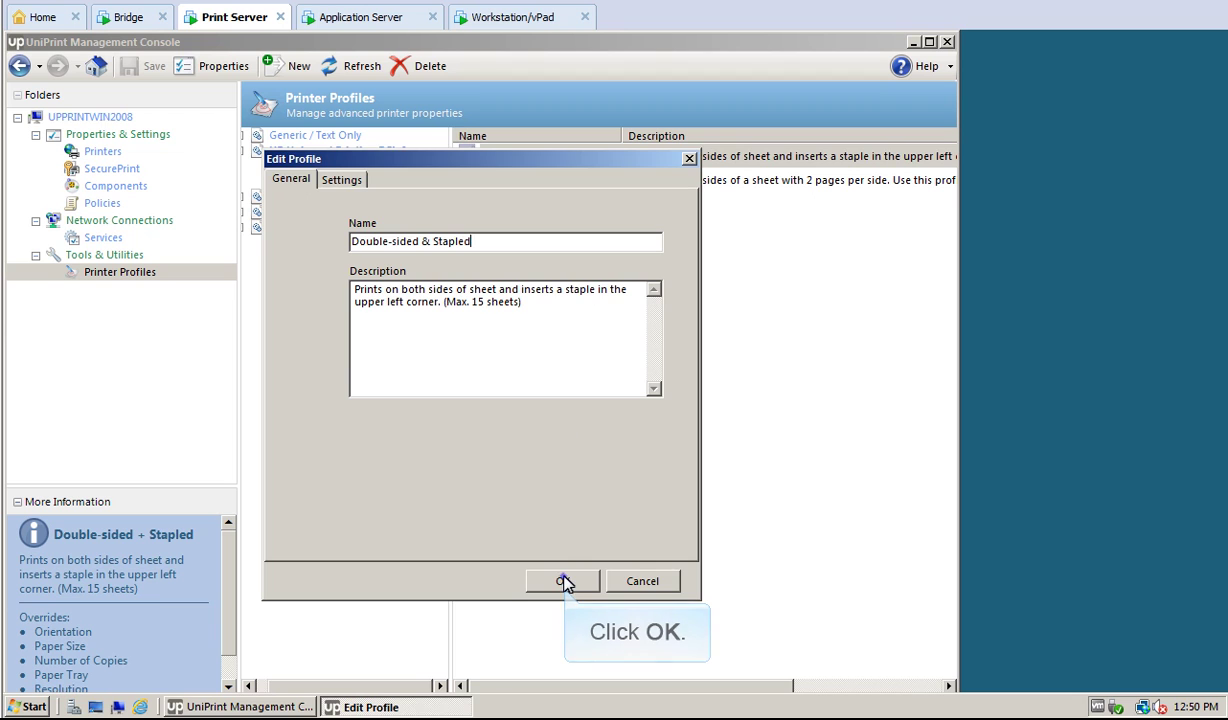
pyautogui.click(565, 582)
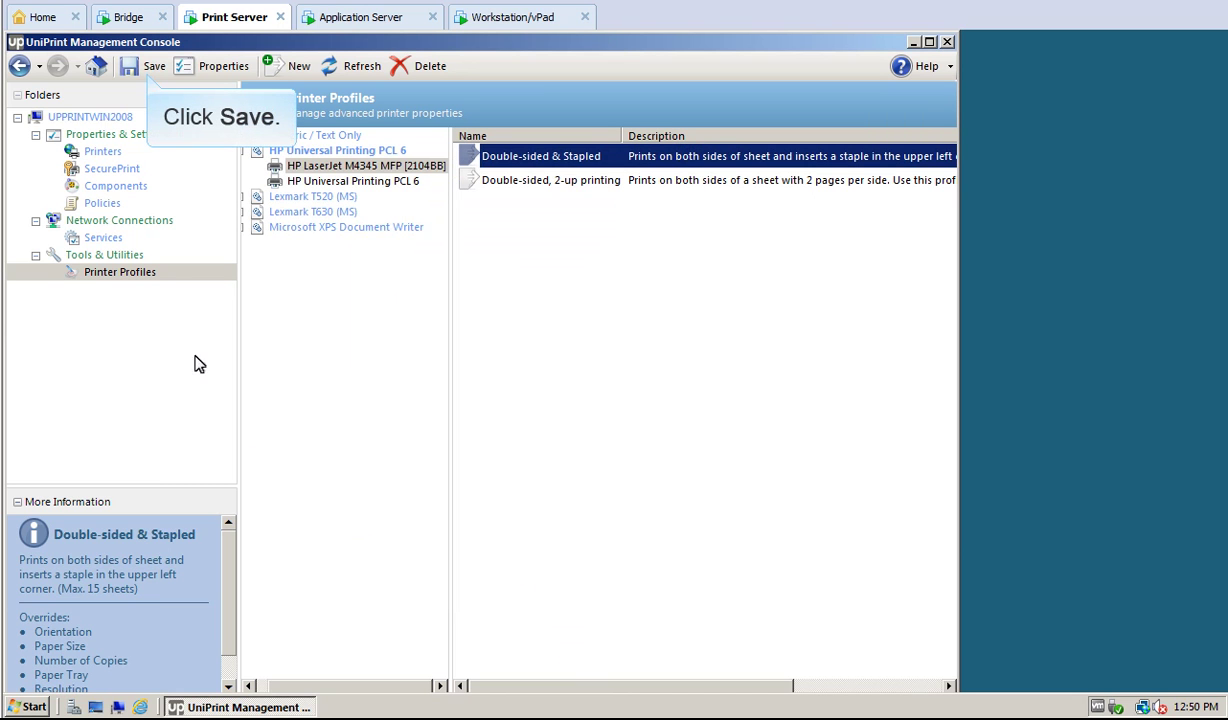
pyautogui.click(148, 66)
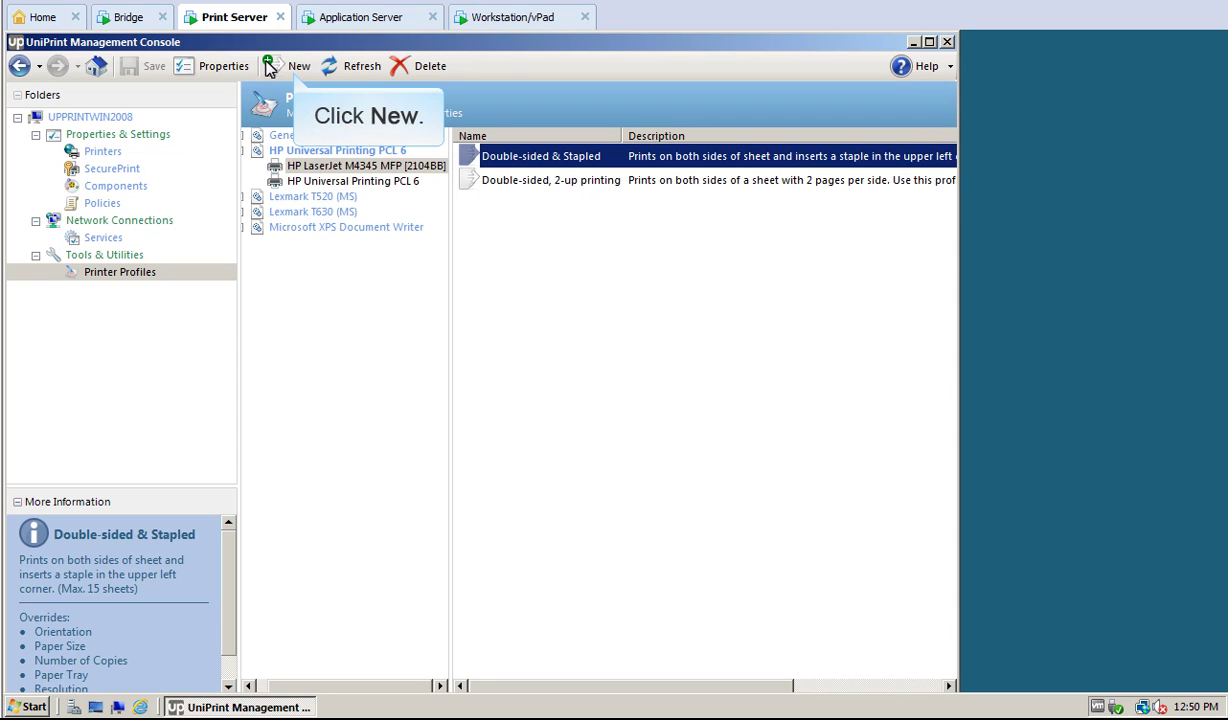
# Step: Create a new profile named "EcoPrint" with the description "Prints on both sides of a sheet and at a reduced resolution to conserve ink."
pyautogui.click(297, 68)
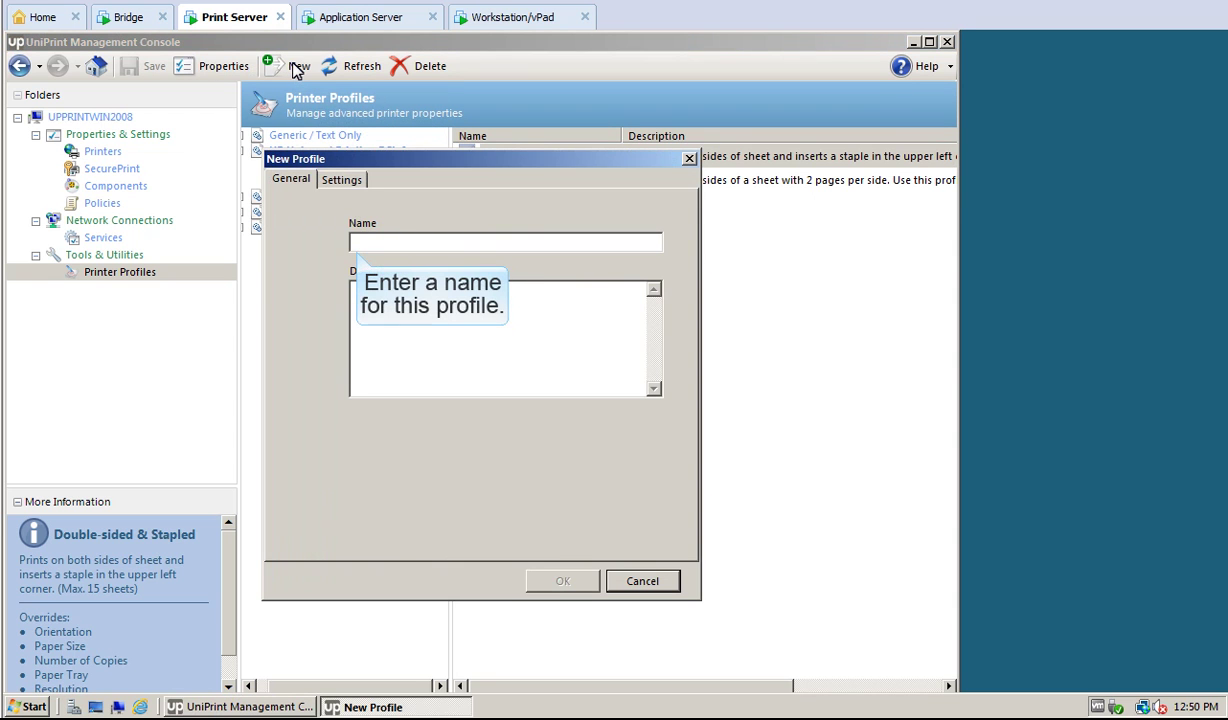
pyautogui.click(357, 245)
pyautogui.write('EcoPrint')
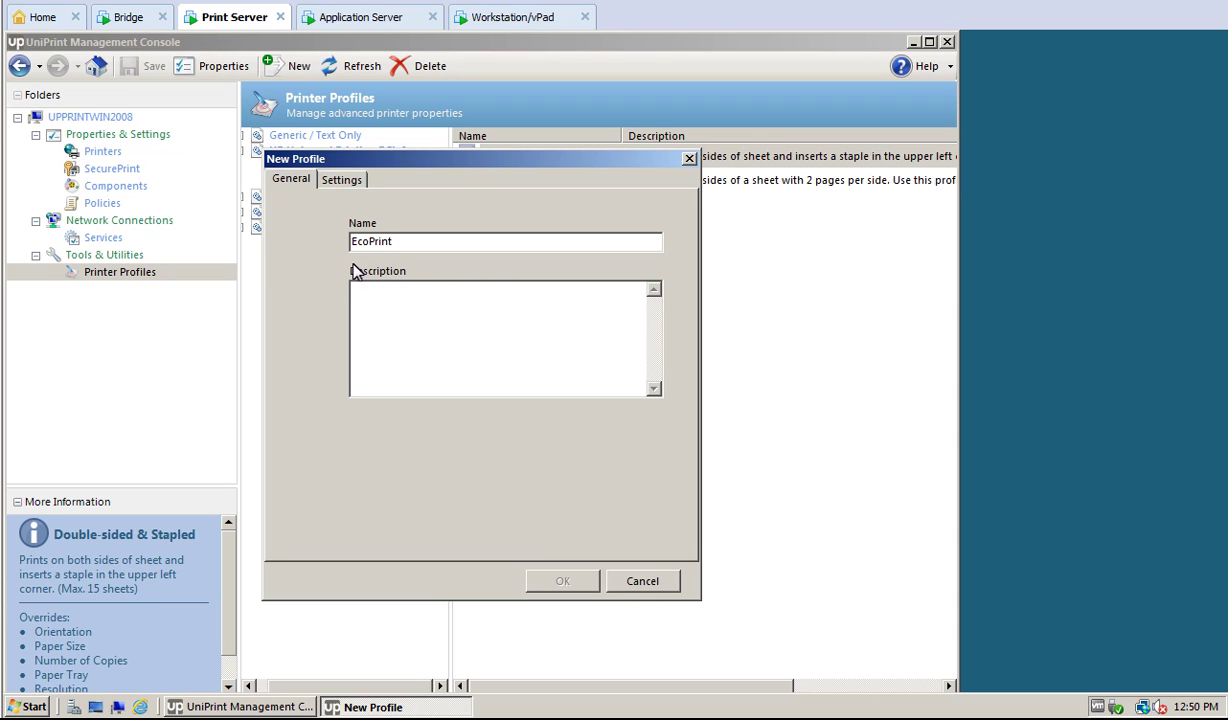
pyautogui.click(355, 290)
pyautogui.write('Prints on both sides of a sheet and at a reduced resolution to conserve ink.')
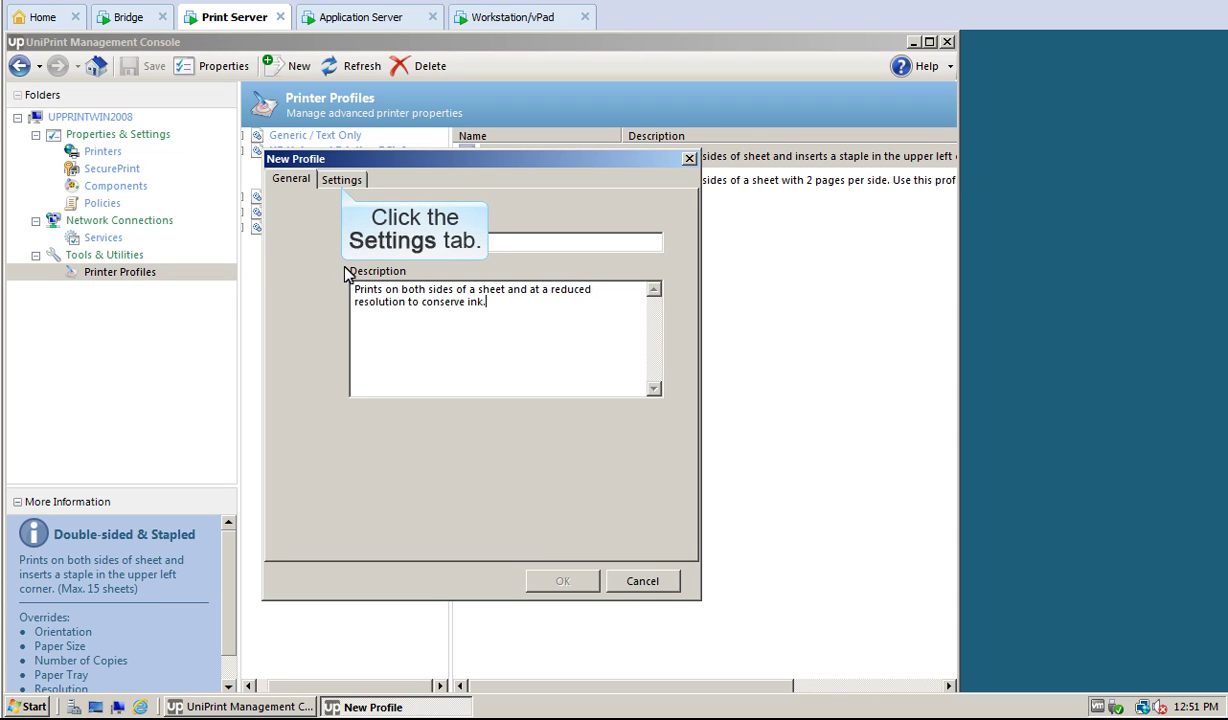
# Step: Make EcoPrint the default profile and enable all overrides except Resolution and Double-Sided Printing
pyautogui.click(342, 181)
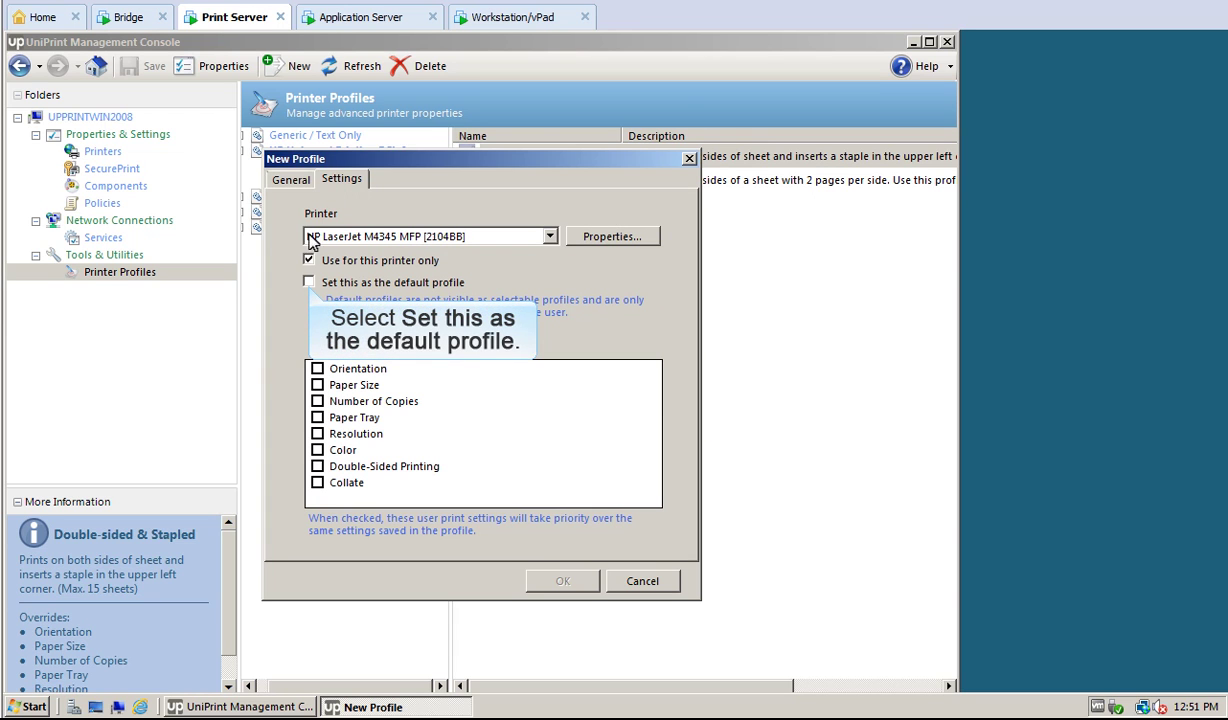
pyautogui.click(309, 283)
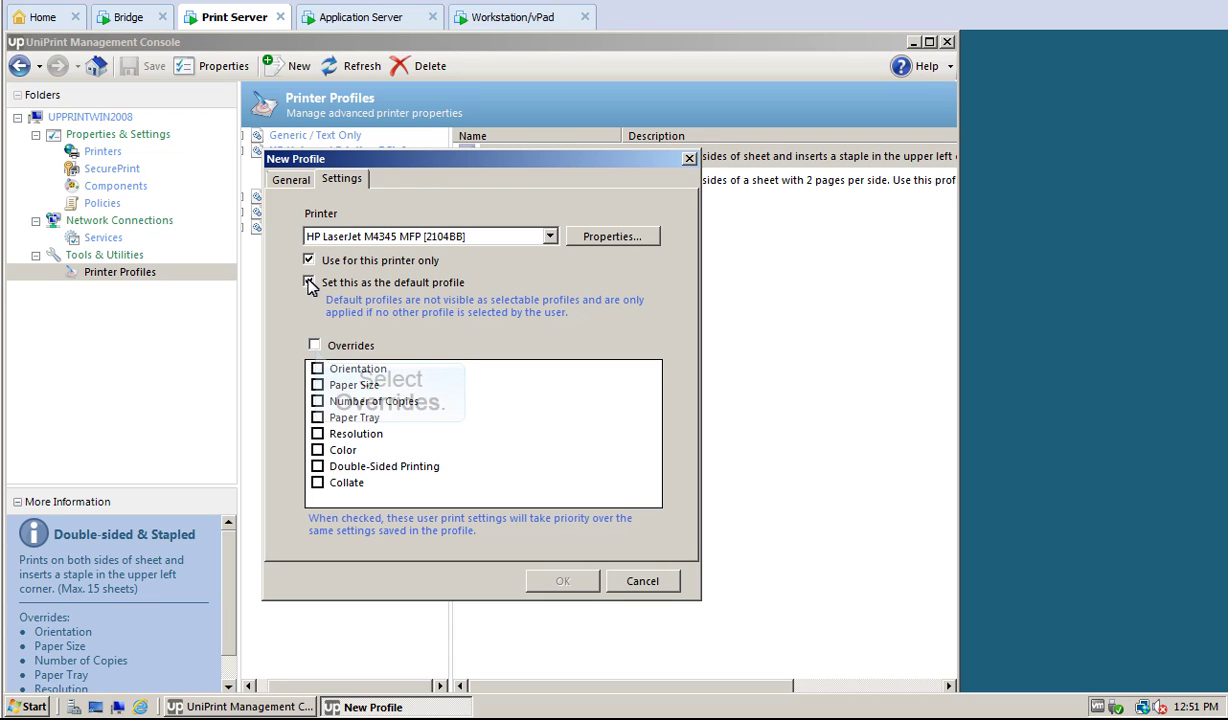
pyautogui.click(315, 345)
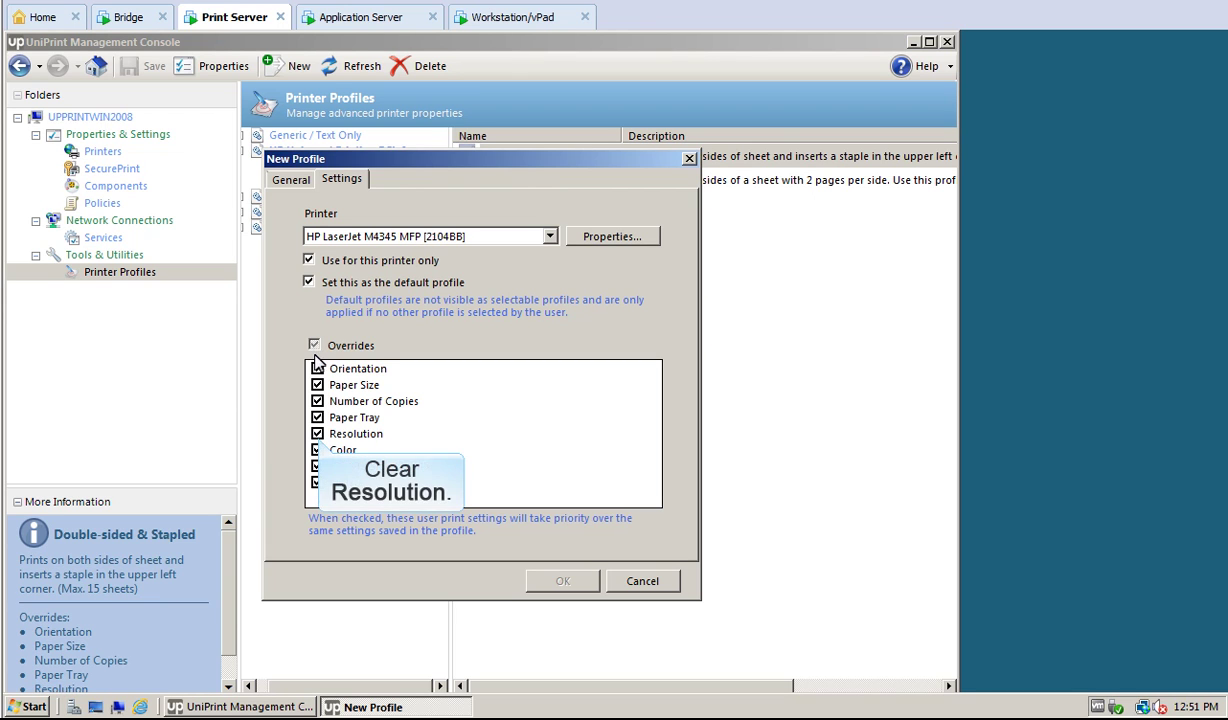
pyautogui.click(317, 434)
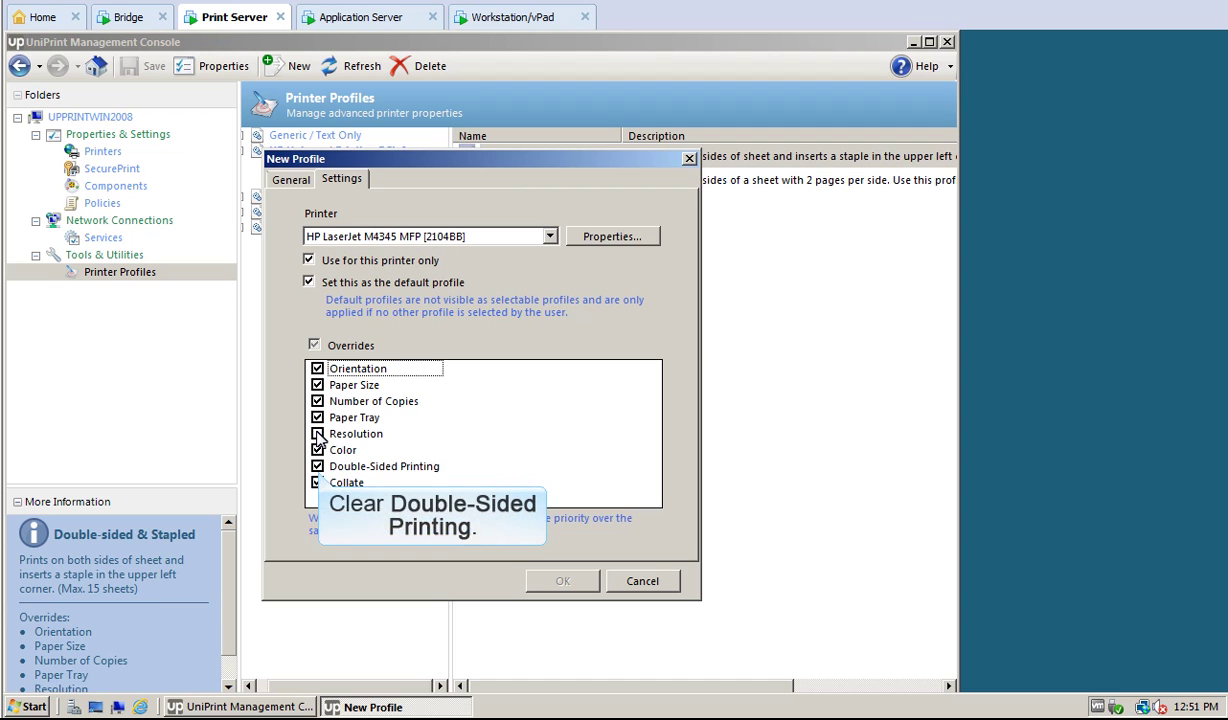
pyautogui.click(317, 466)
# Step: Enable EconoMode and printing on both sides in the EcoPrint profile's printer properties, and save the new profile
pyautogui.click(586, 237)
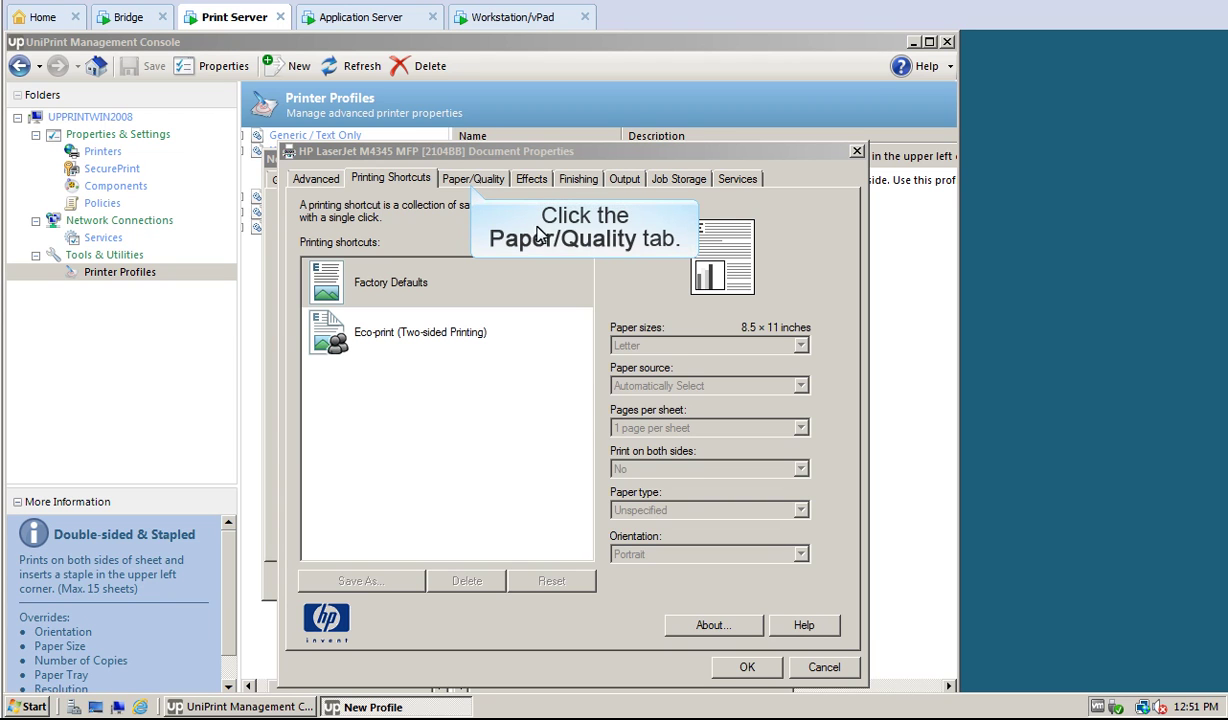
pyautogui.click(473, 180)
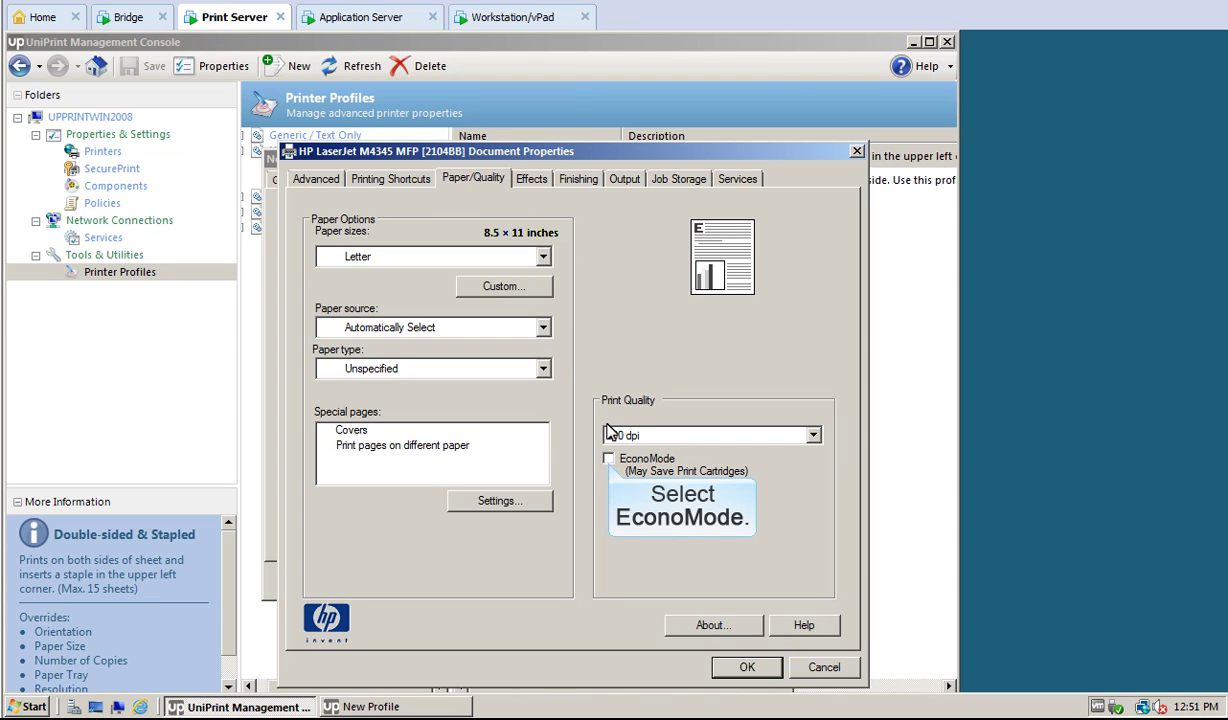
pyautogui.click(608, 459)
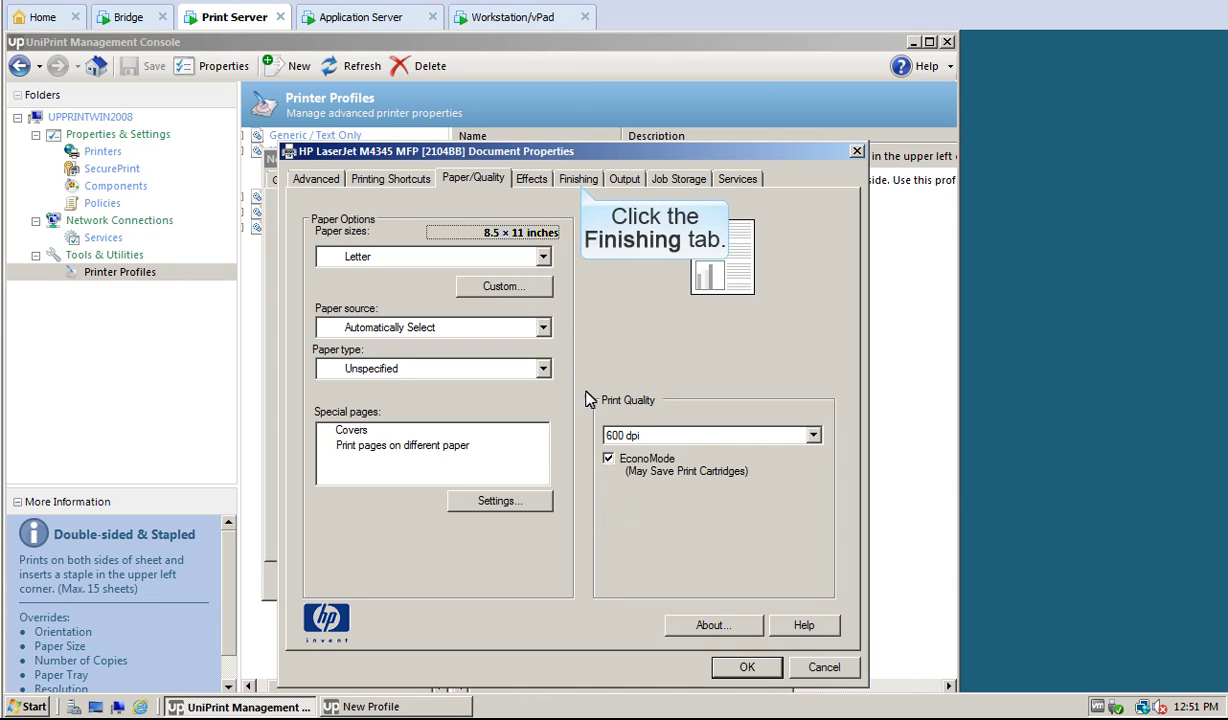
pyautogui.click(579, 181)
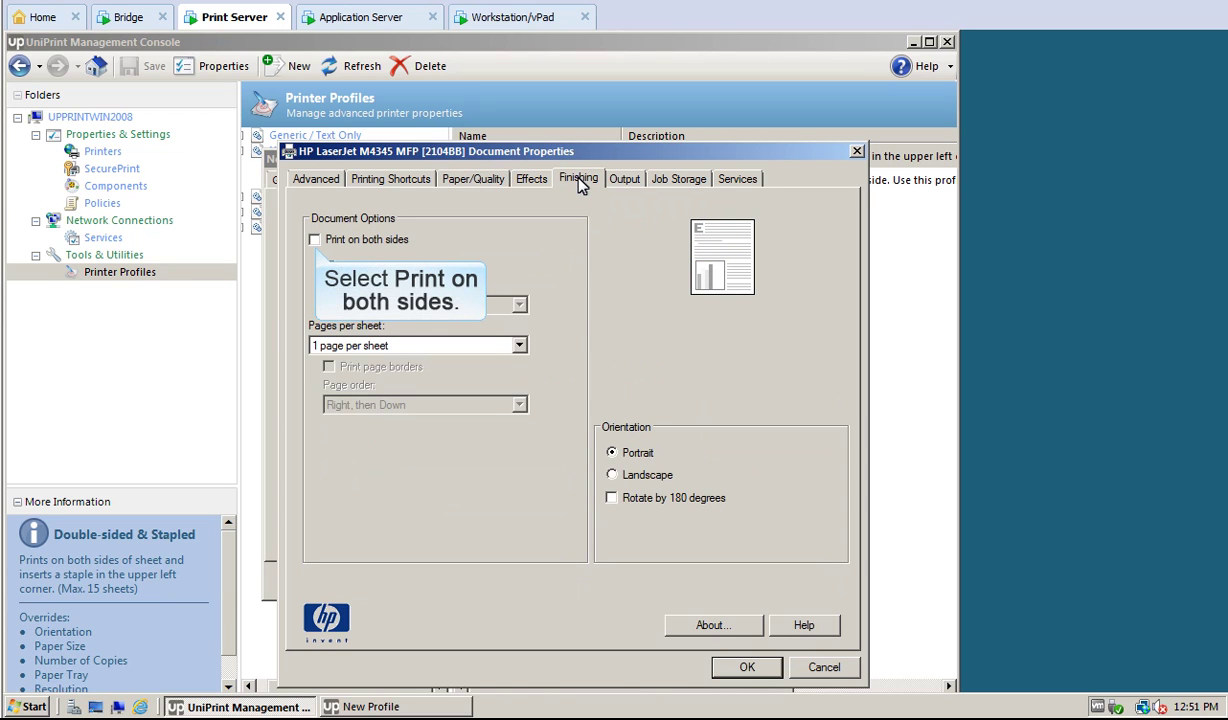
pyautogui.click(315, 239)
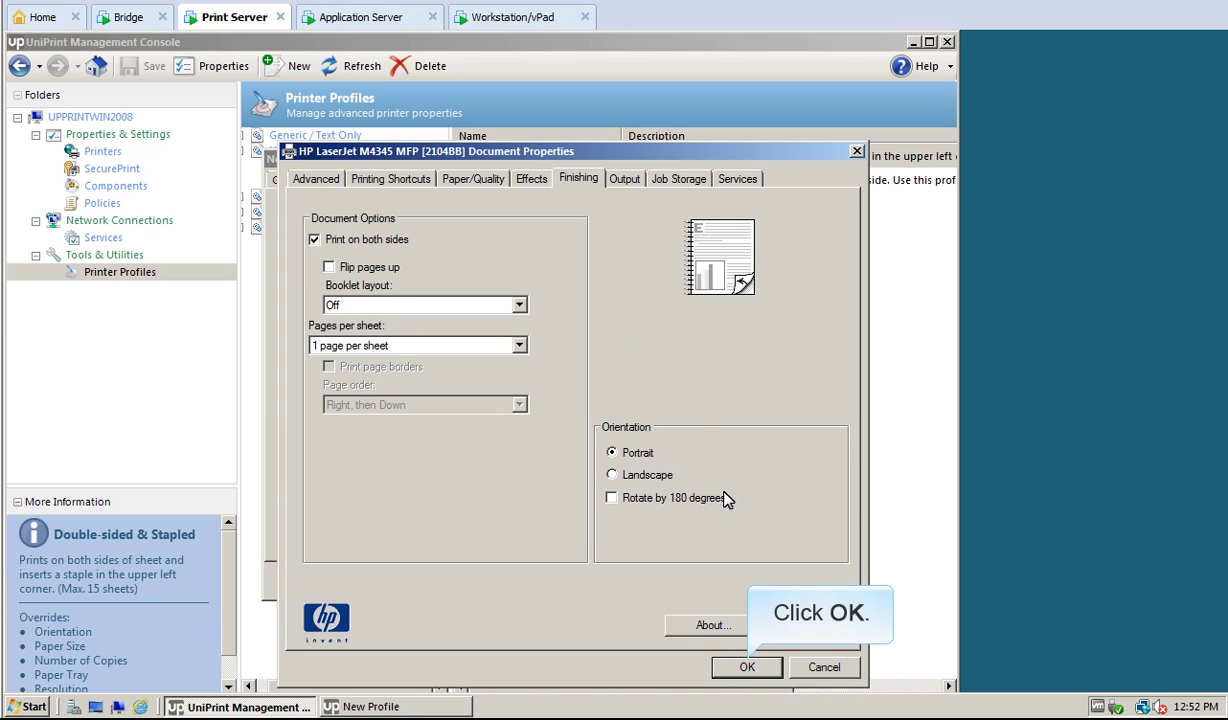
pyautogui.click(747, 667)
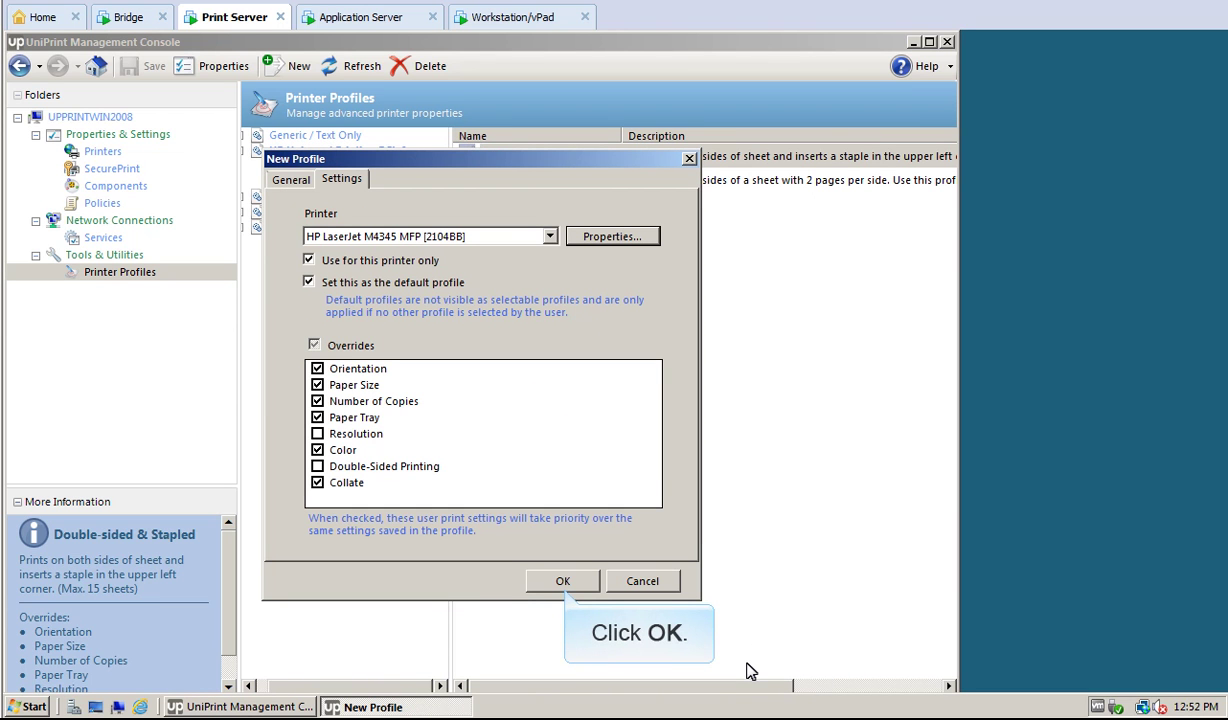
pyautogui.click(562, 580)
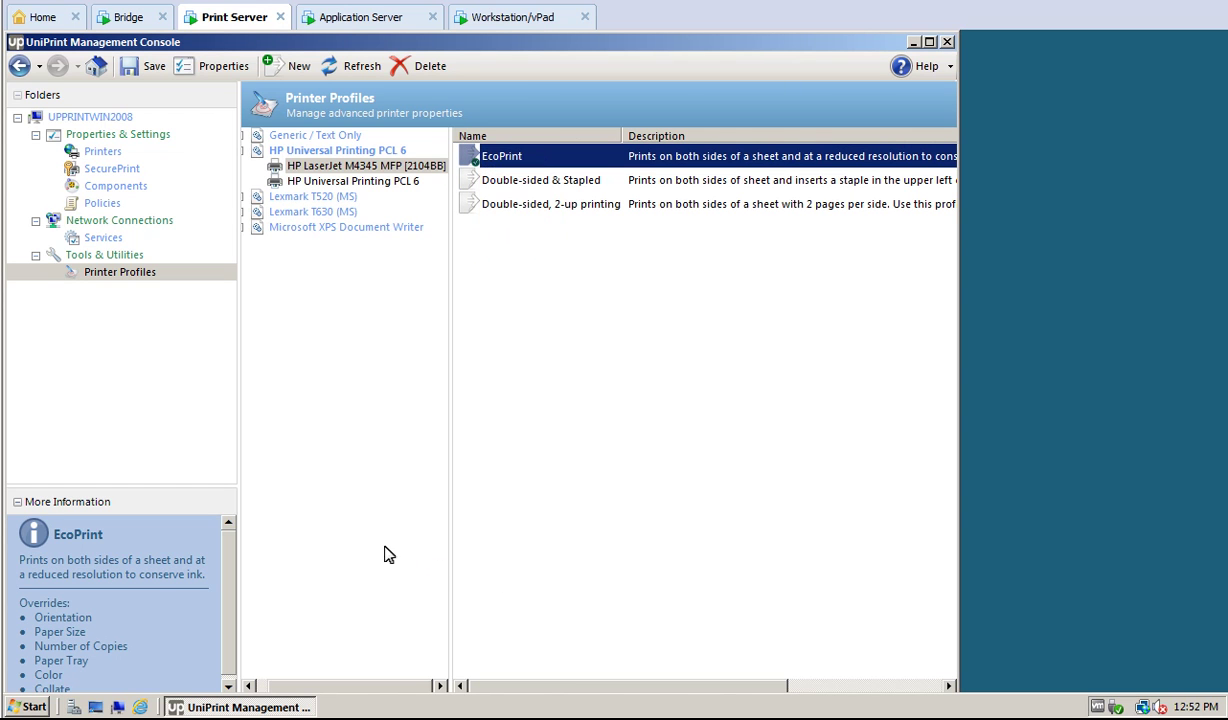
pyautogui.click(147, 66)
# Step: Switch to the Workstation/vPad machine and connect to the application server at 172.30.136.134 with Remote Desktop Connection
pyautogui.click(517, 17)
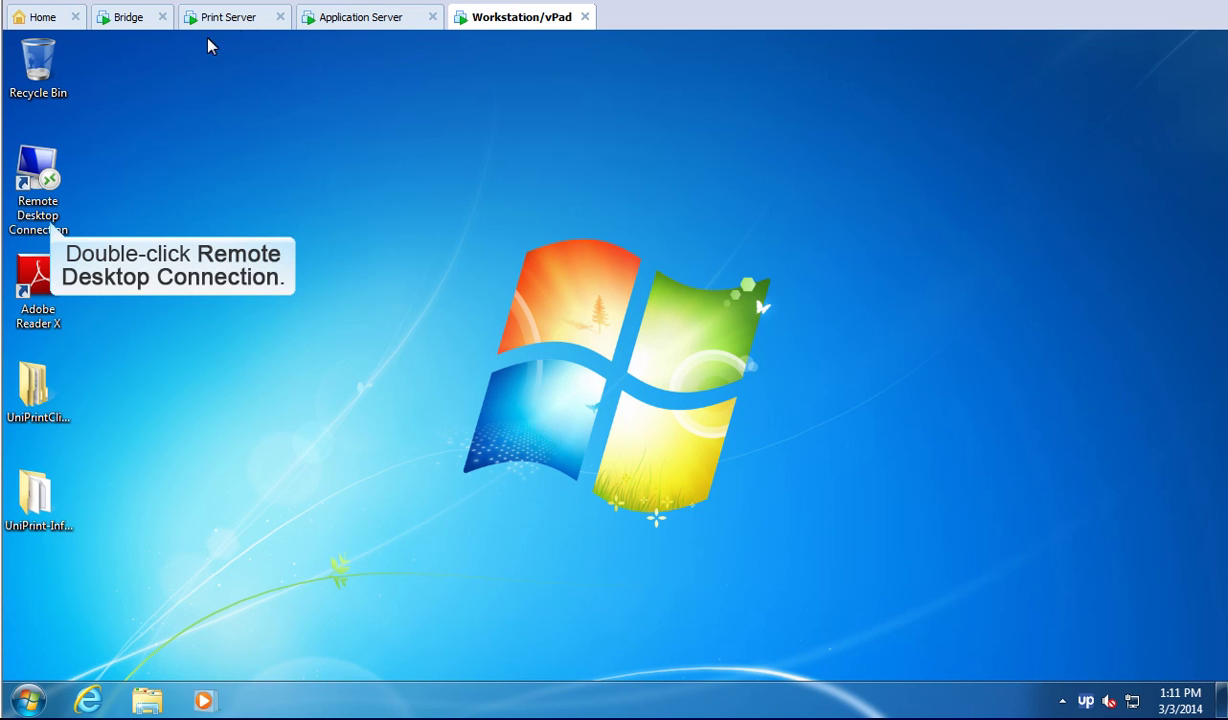
pyautogui.doubleClick(38, 178)
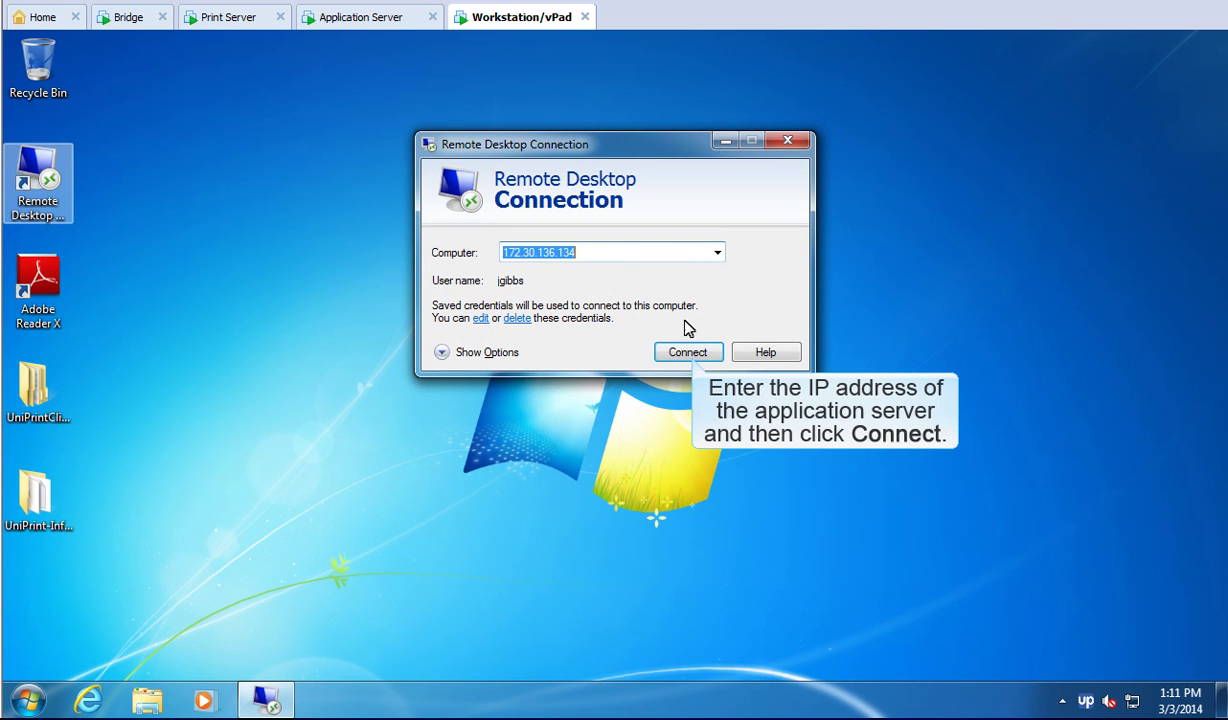
pyautogui.click(690, 353)
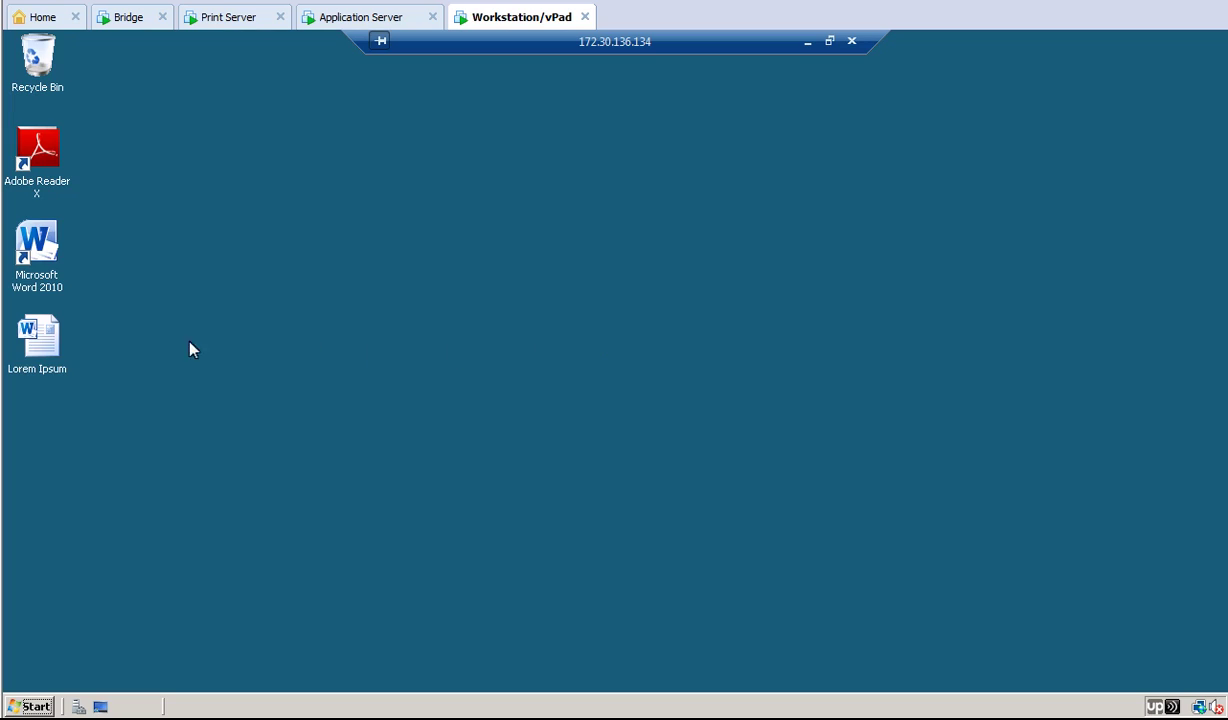
# Step: Open the Lorem Ipsum document in Word and choose the HP LaserJet M4345 MFP as the printer for it
pyautogui.doubleClick(38, 337)
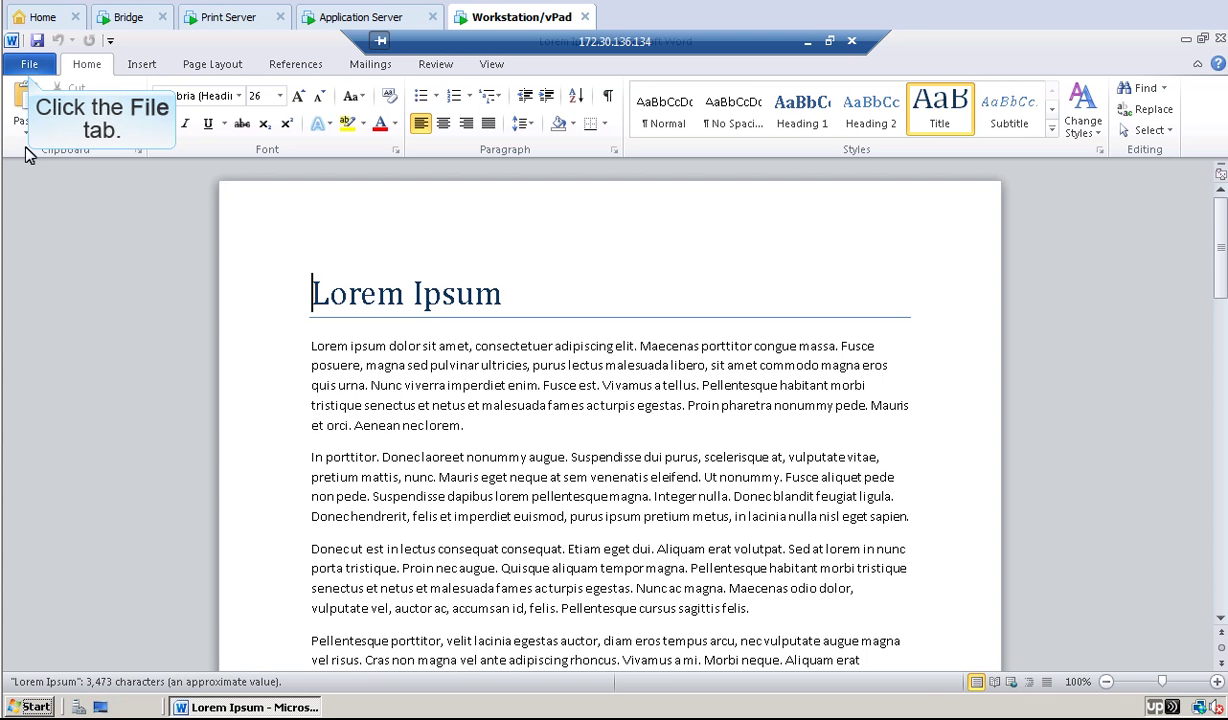
pyautogui.click(29, 64)
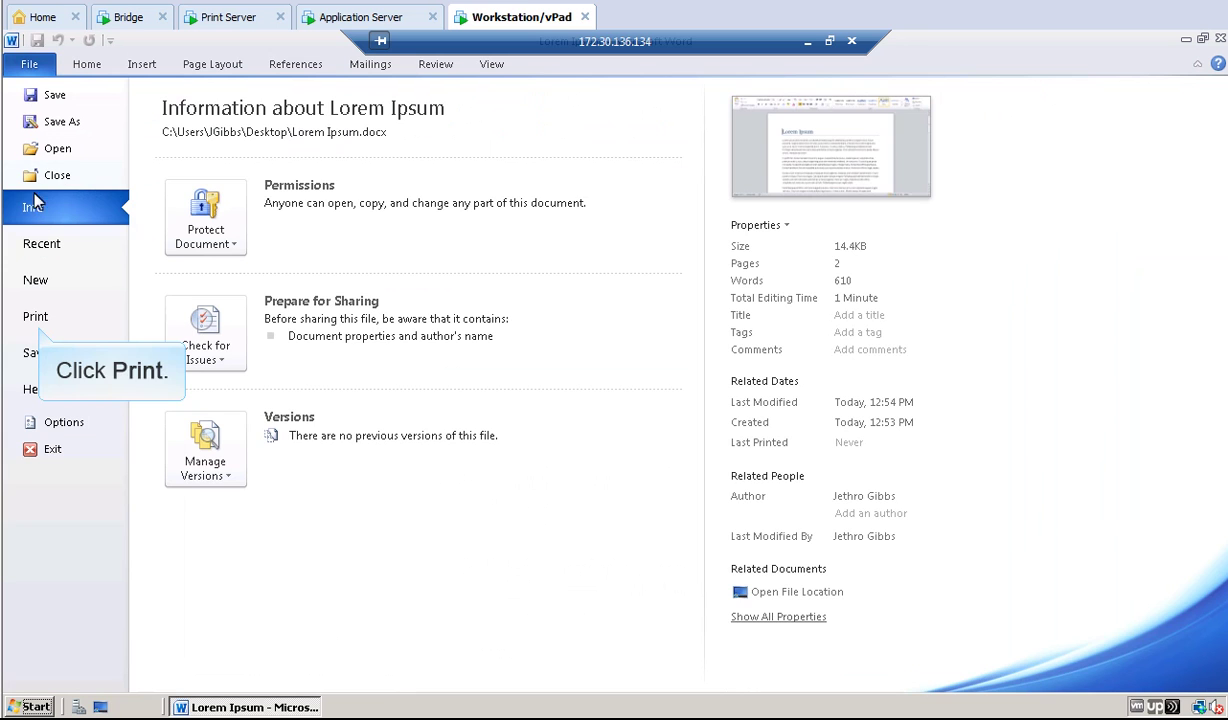
pyautogui.click(35, 317)
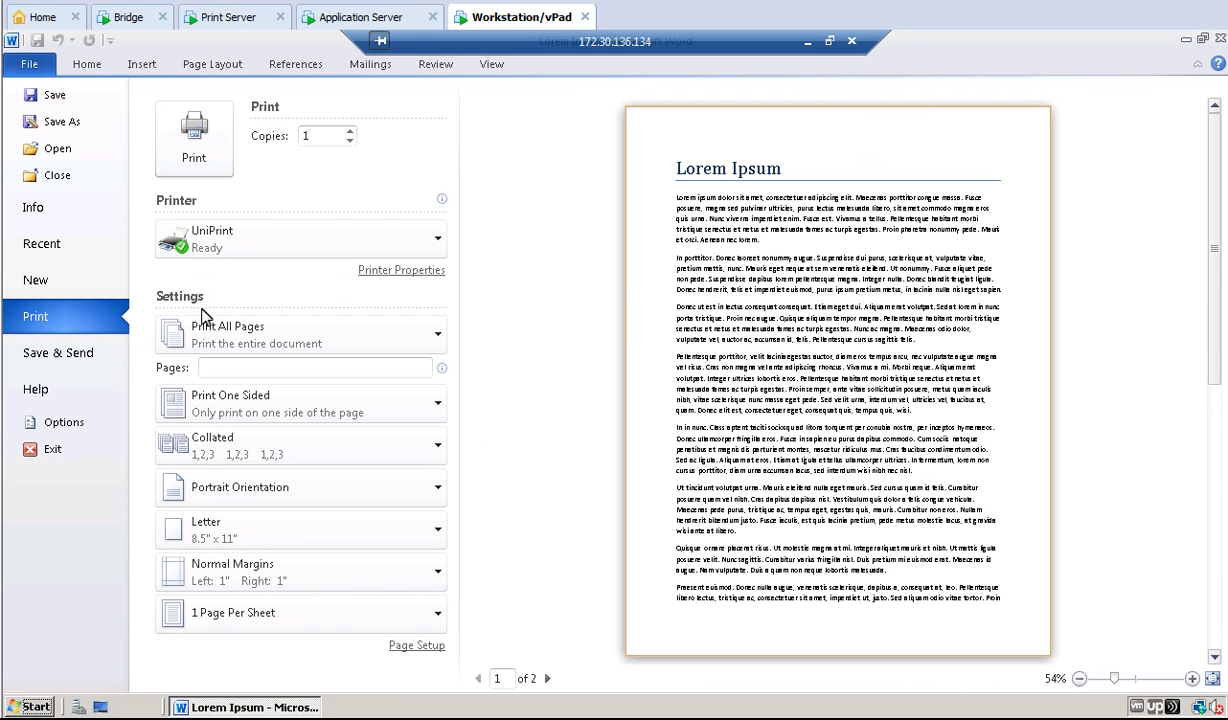
pyautogui.click(438, 242)
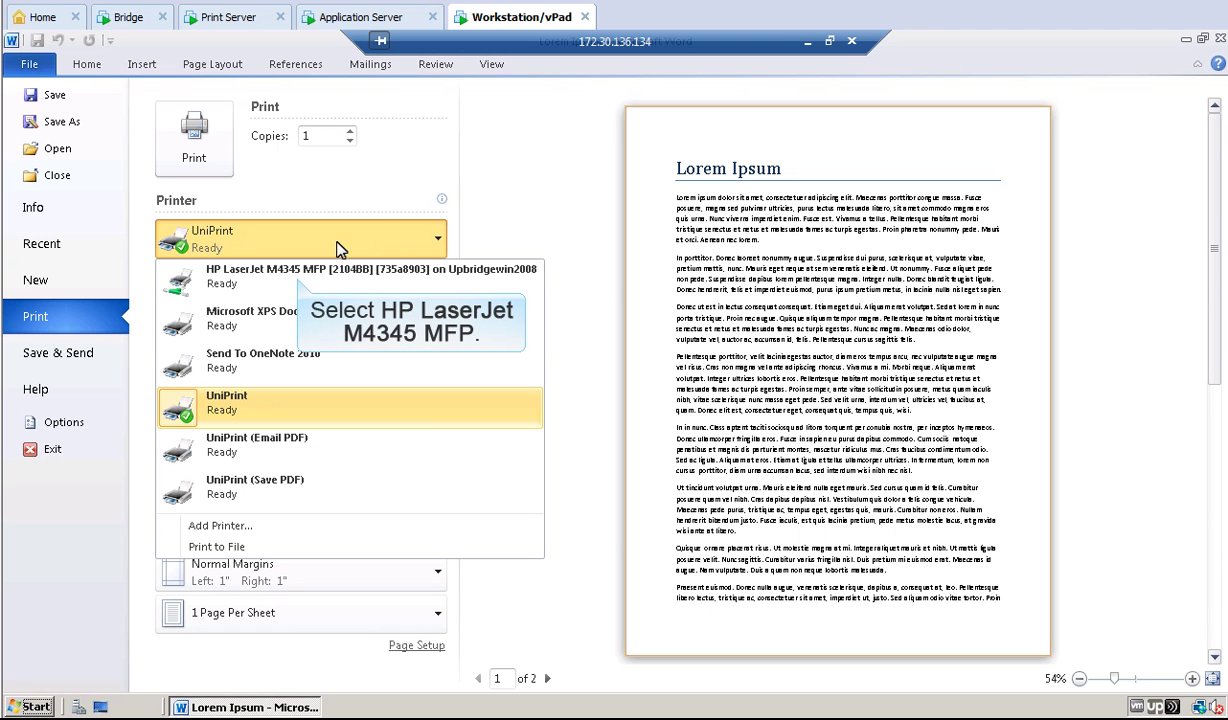
pyautogui.click(297, 272)
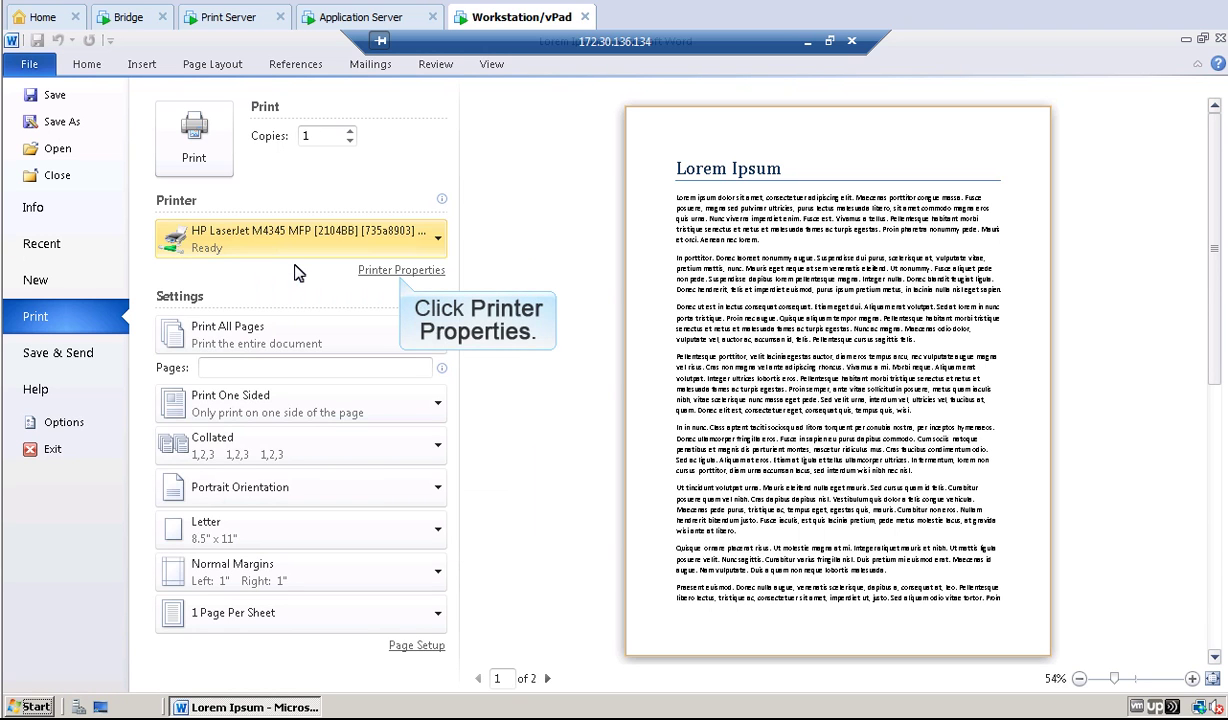
# Step: Apply the "Double-sided & Stapled" profile in the printer's properties and print the document
pyautogui.click(400, 271)
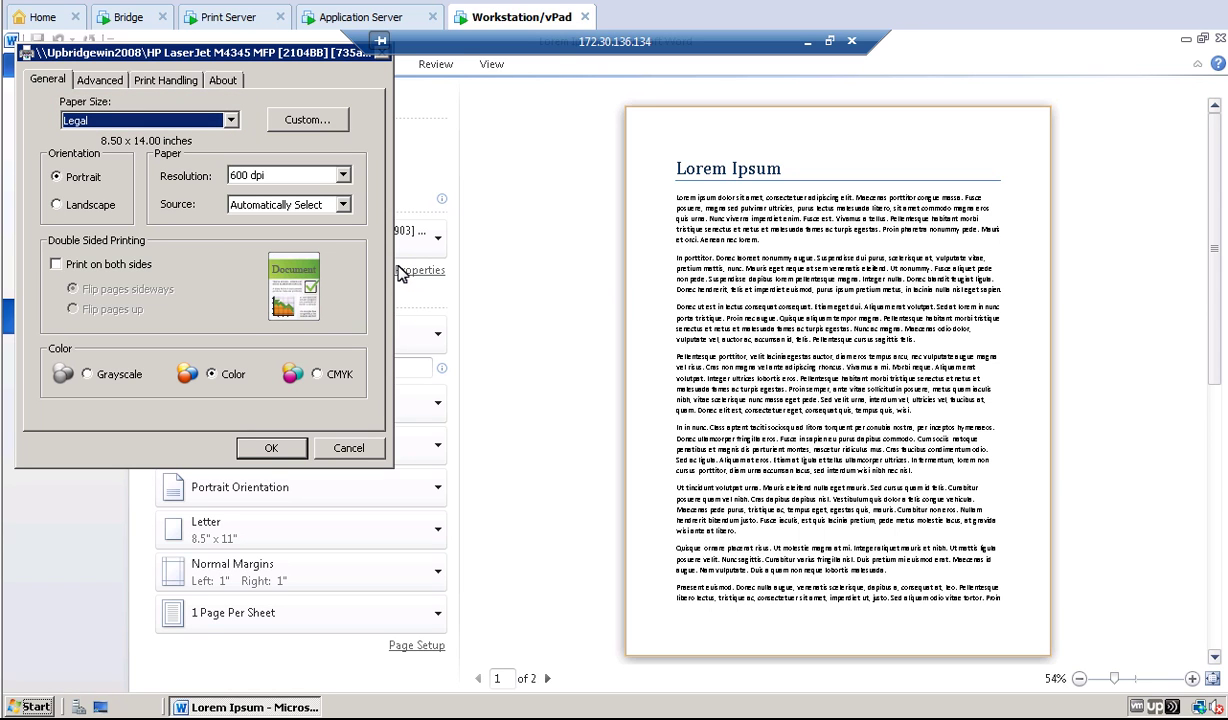
pyautogui.click(101, 80)
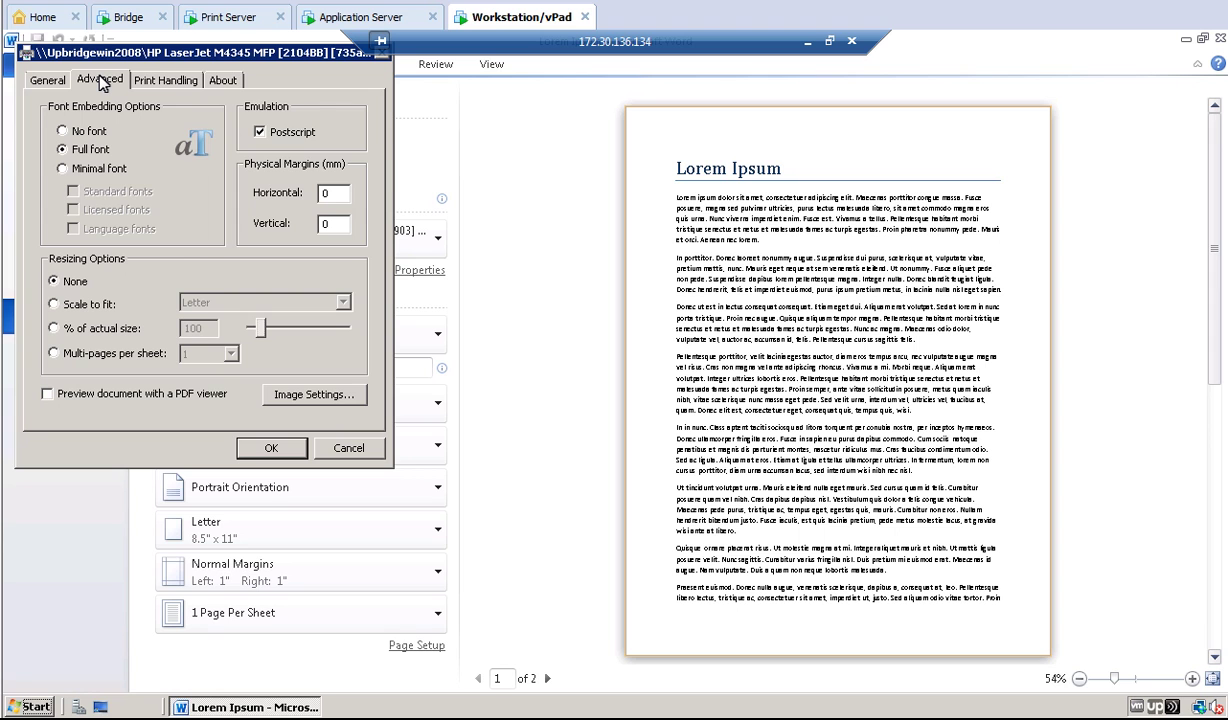
pyautogui.click(170, 82)
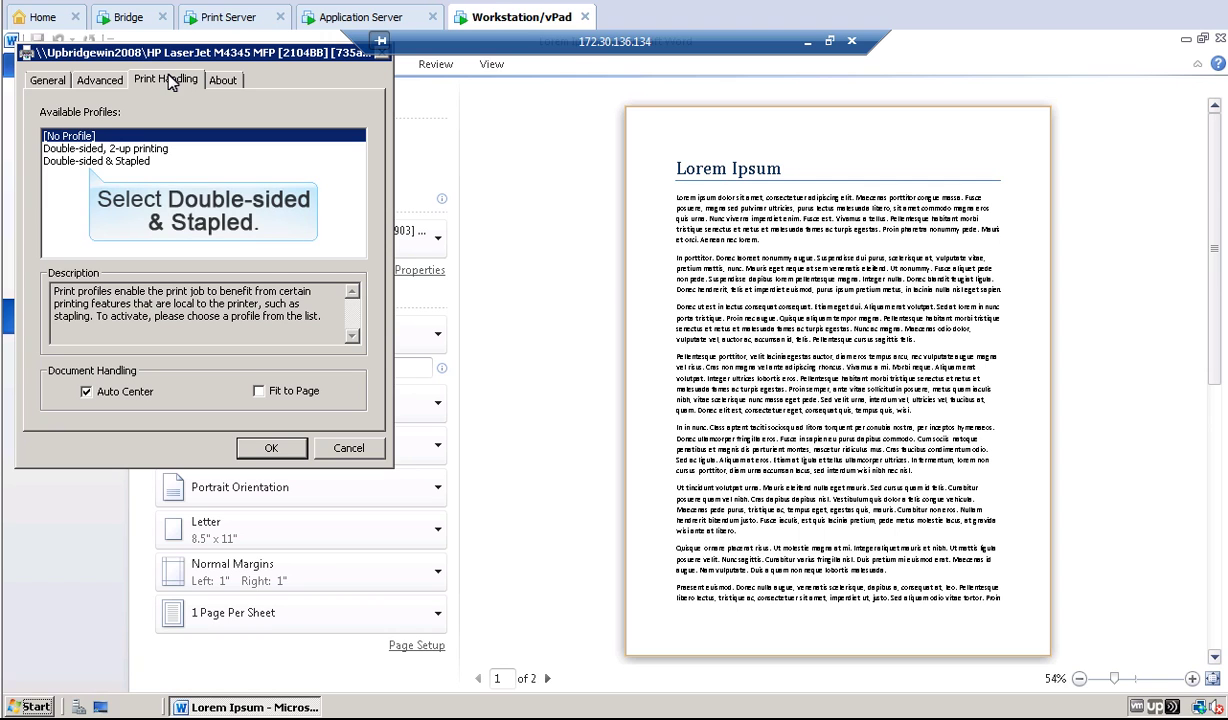
pyautogui.click(92, 162)
pyautogui.click(271, 449)
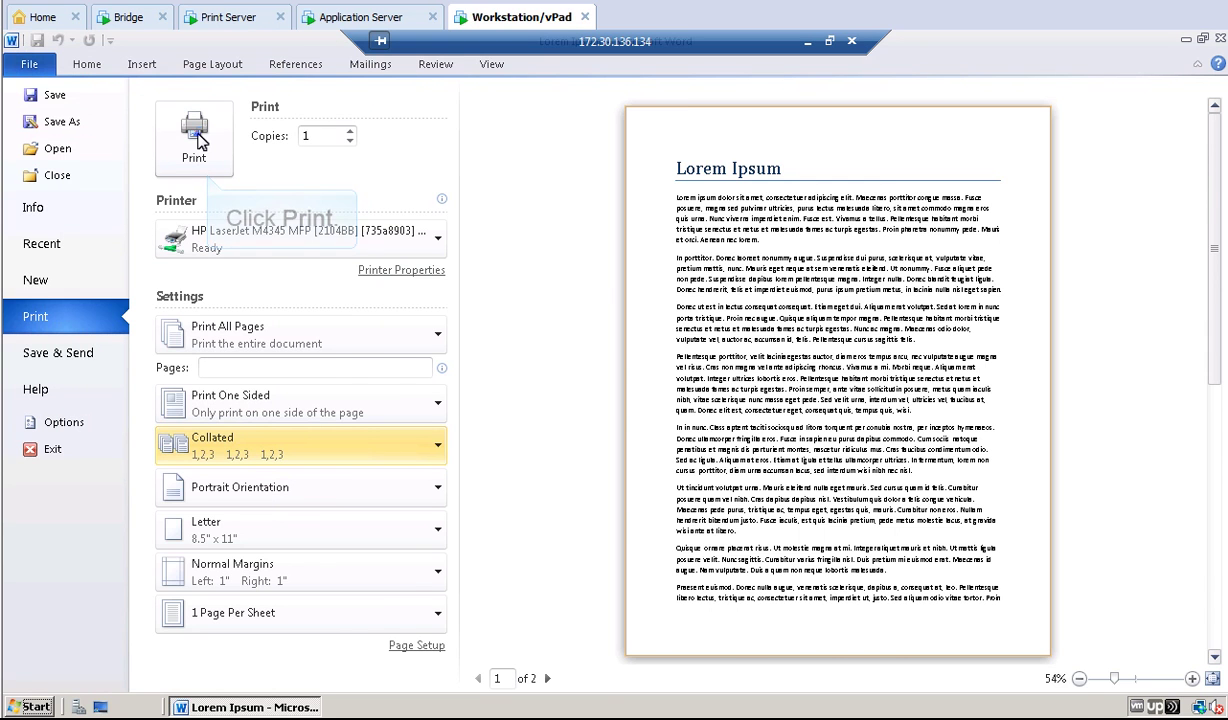
pyautogui.click(196, 138)
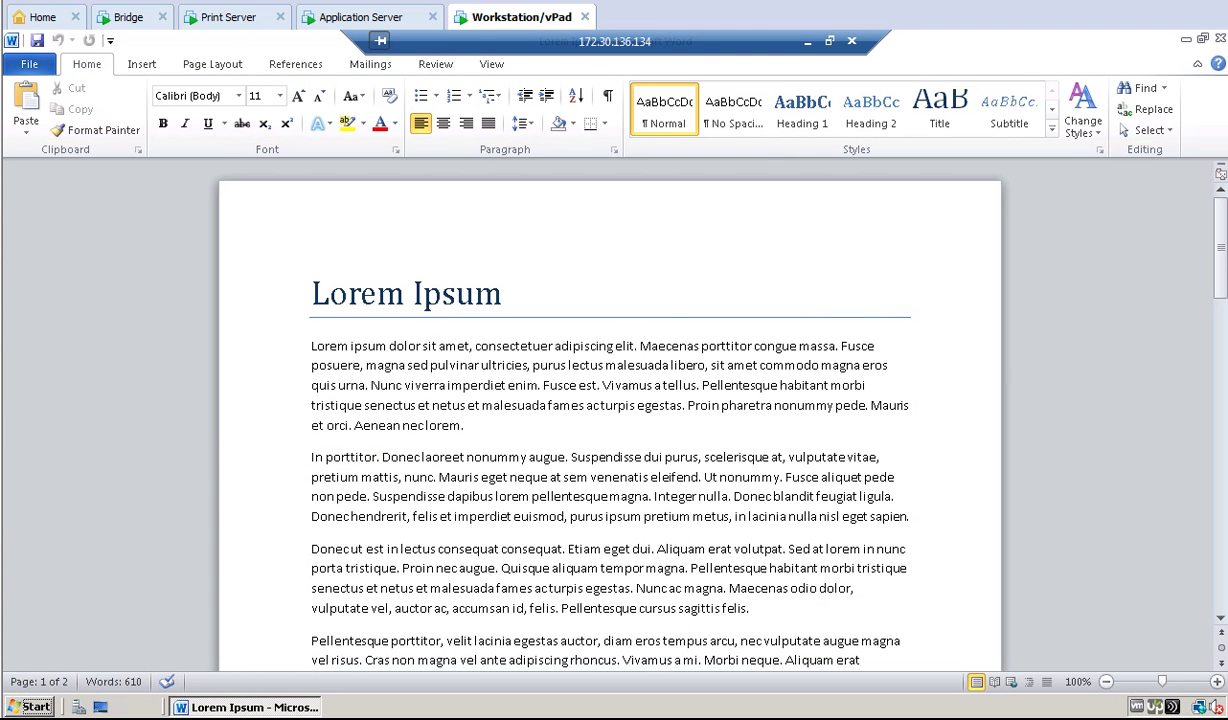